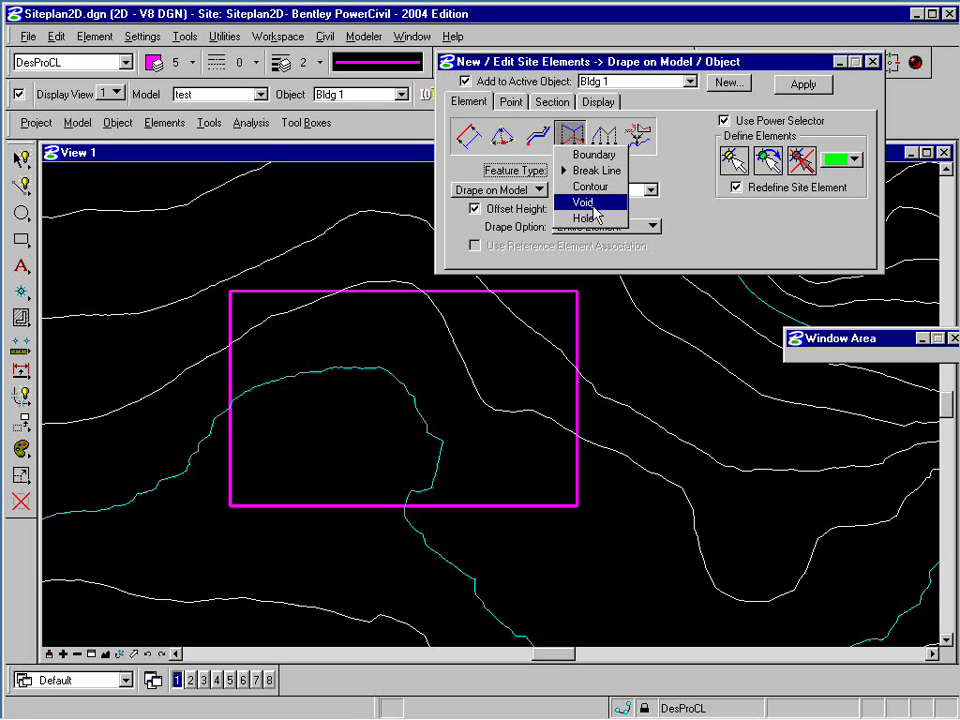
# Define the site element as a Break Line draped on the object ground1
pyautogui.click(585, 170)
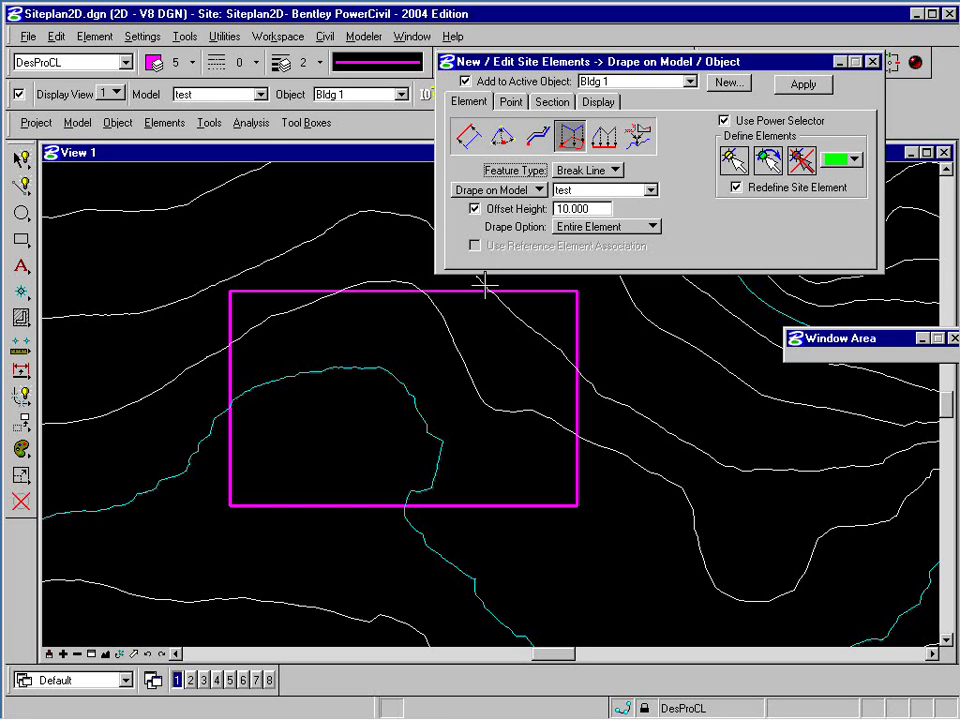
pyautogui.click(531, 190)
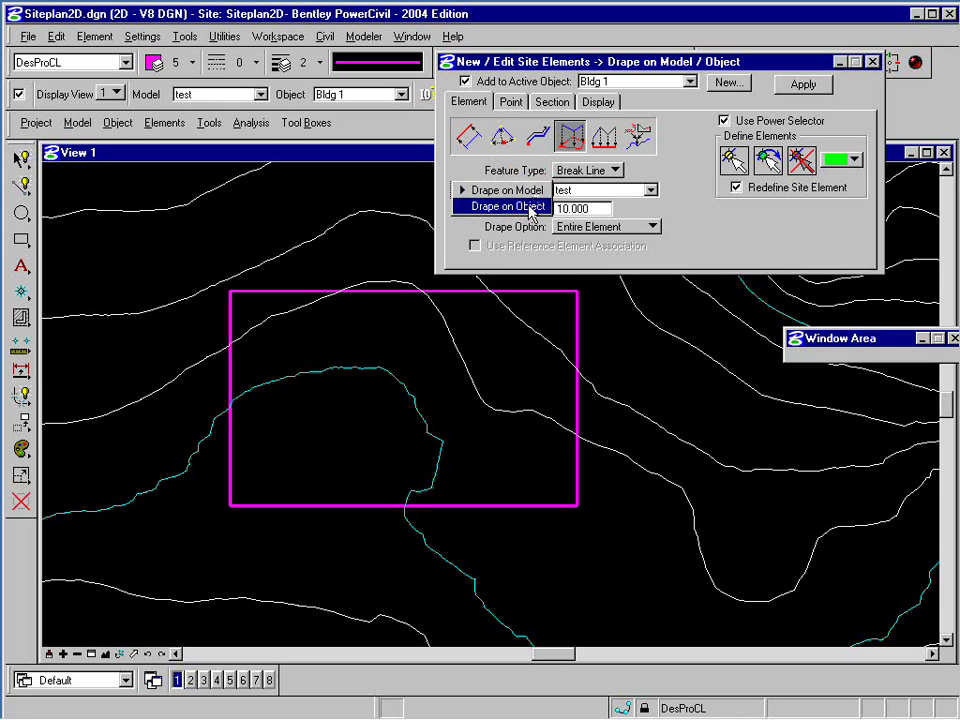
pyautogui.click(531, 207)
pyautogui.click(645, 194)
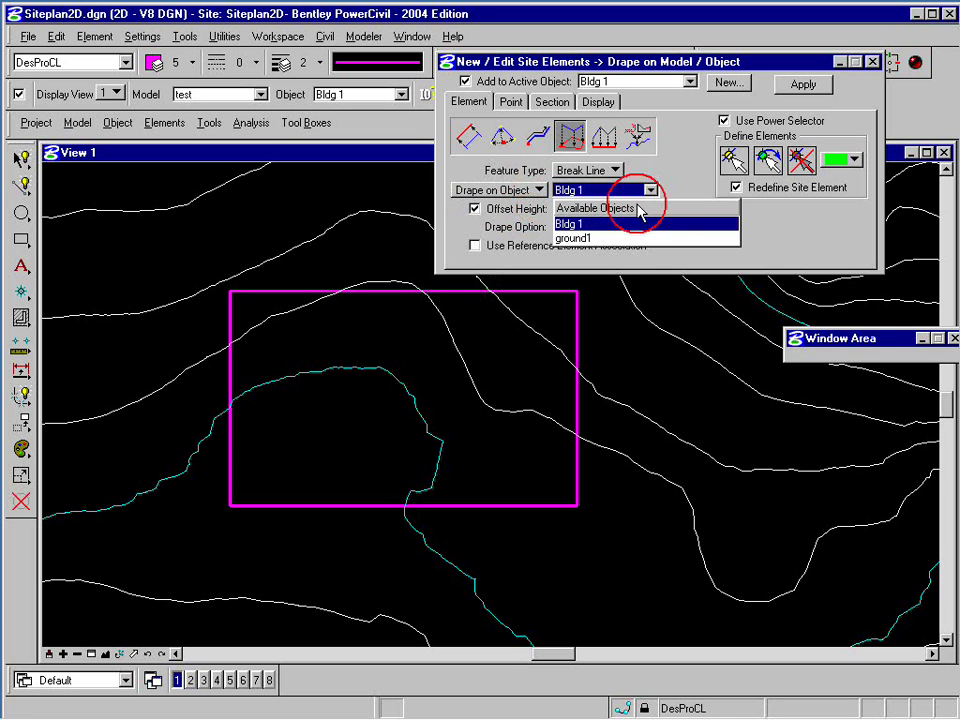
pyautogui.click(603, 239)
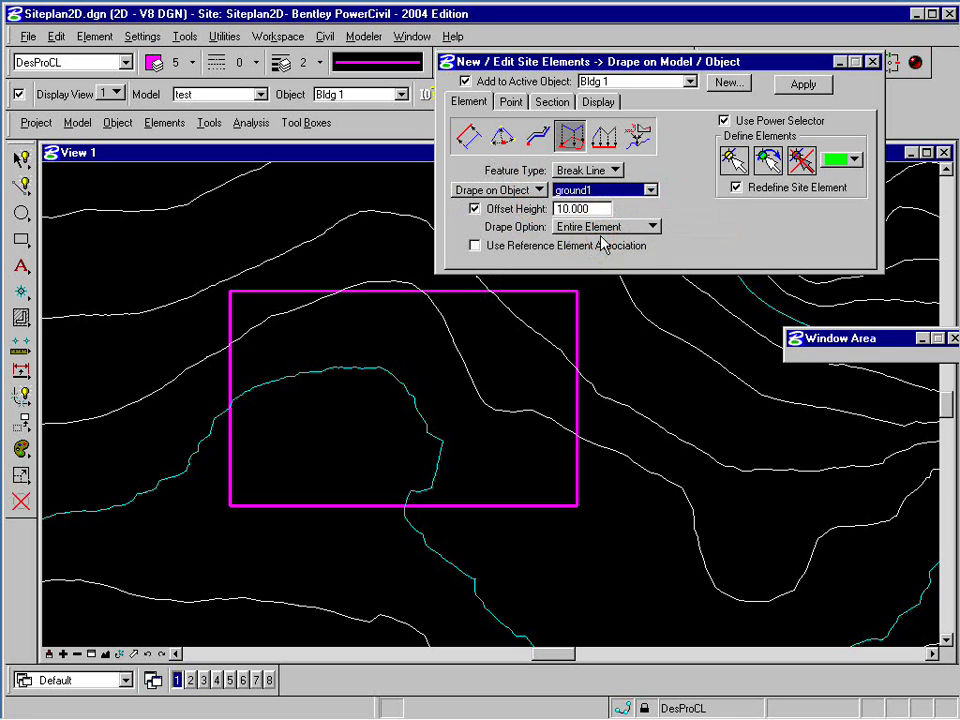
# Turn off the offset height and set the drape option to Vertices, leaving reference element association off
pyautogui.click(475, 210)
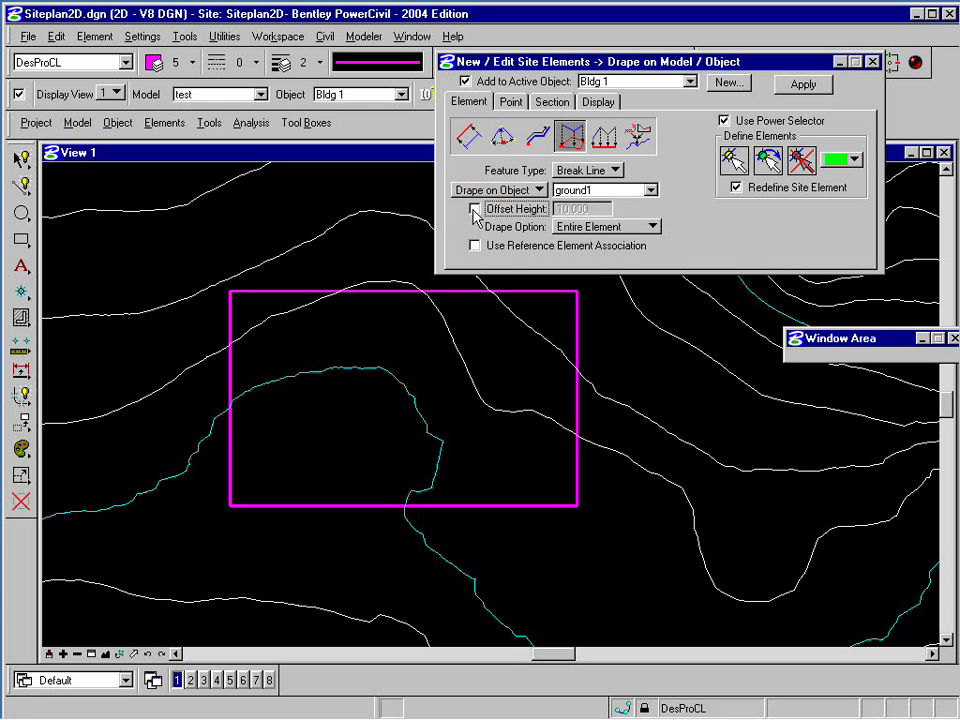
pyautogui.click(604, 227)
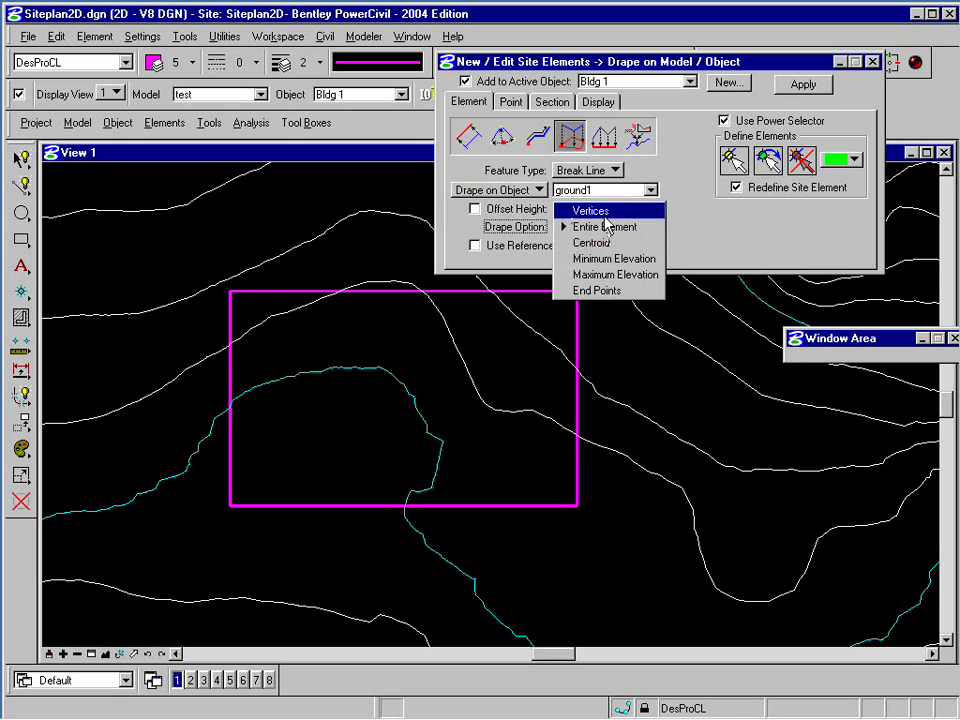
pyautogui.click(604, 215)
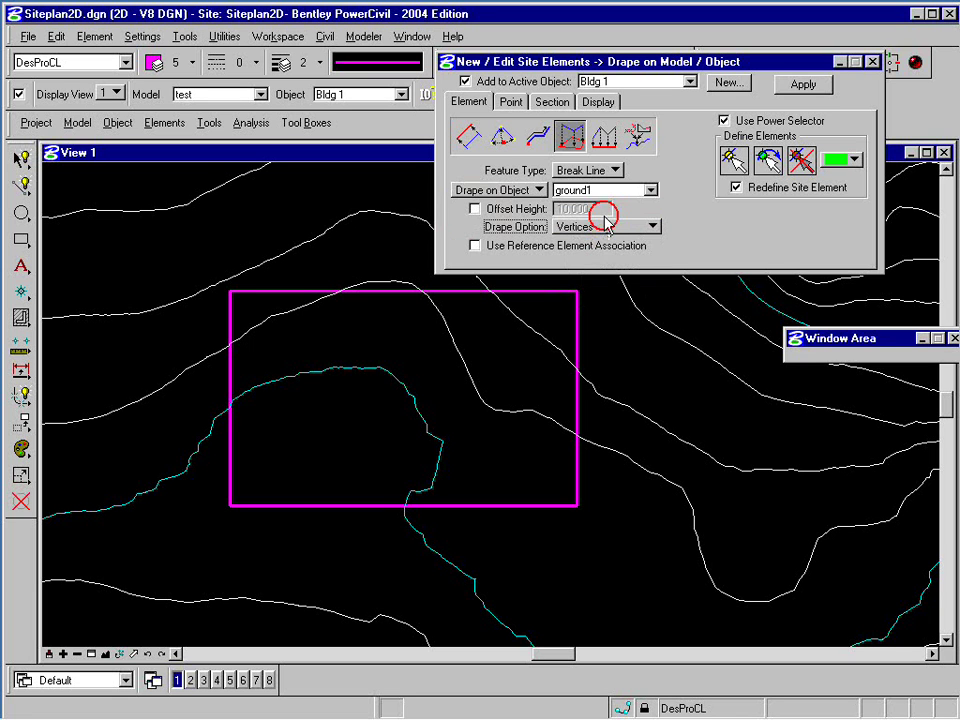
pyautogui.click(492, 247)
pyautogui.click(500, 249)
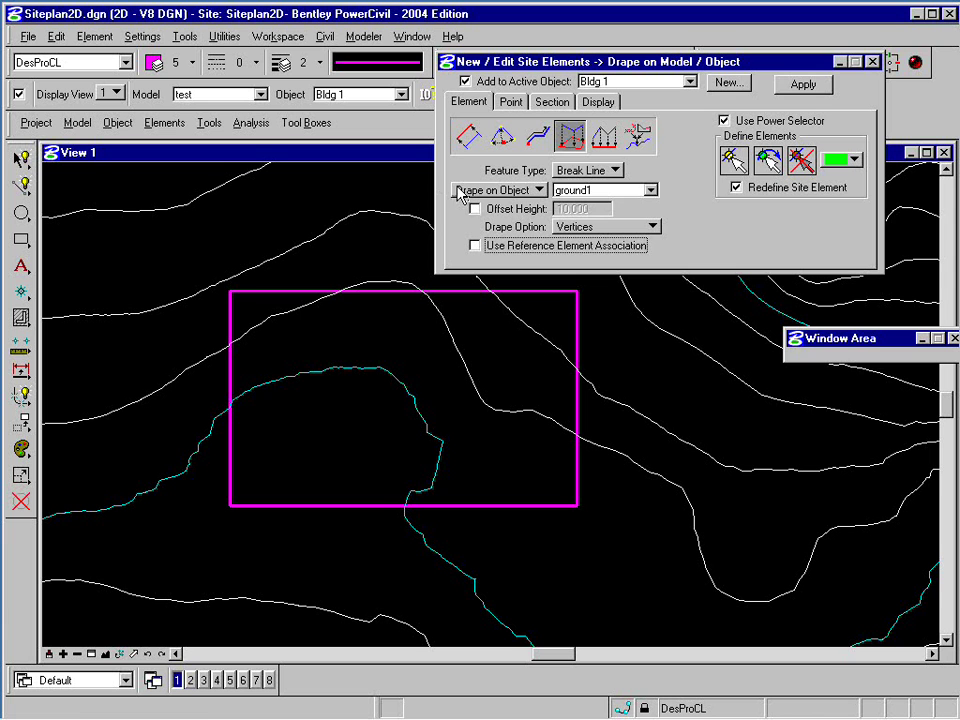
# Drape the magenta building rectangle's vertices onto ground1 and apply it to Bldg 1
pyautogui.click(733, 160)
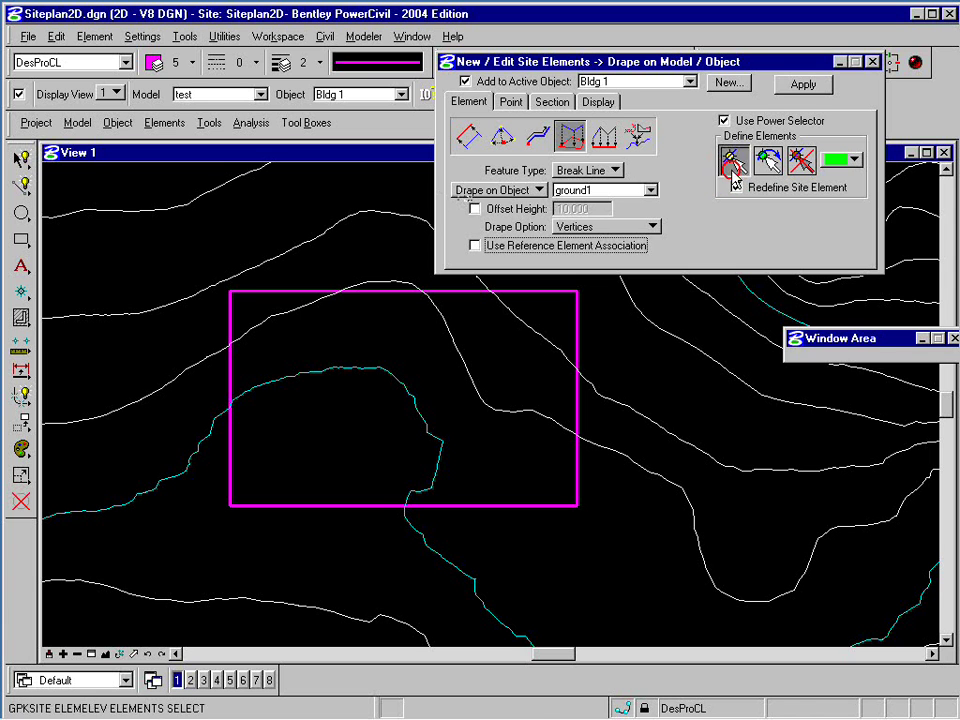
pyautogui.click(570, 292)
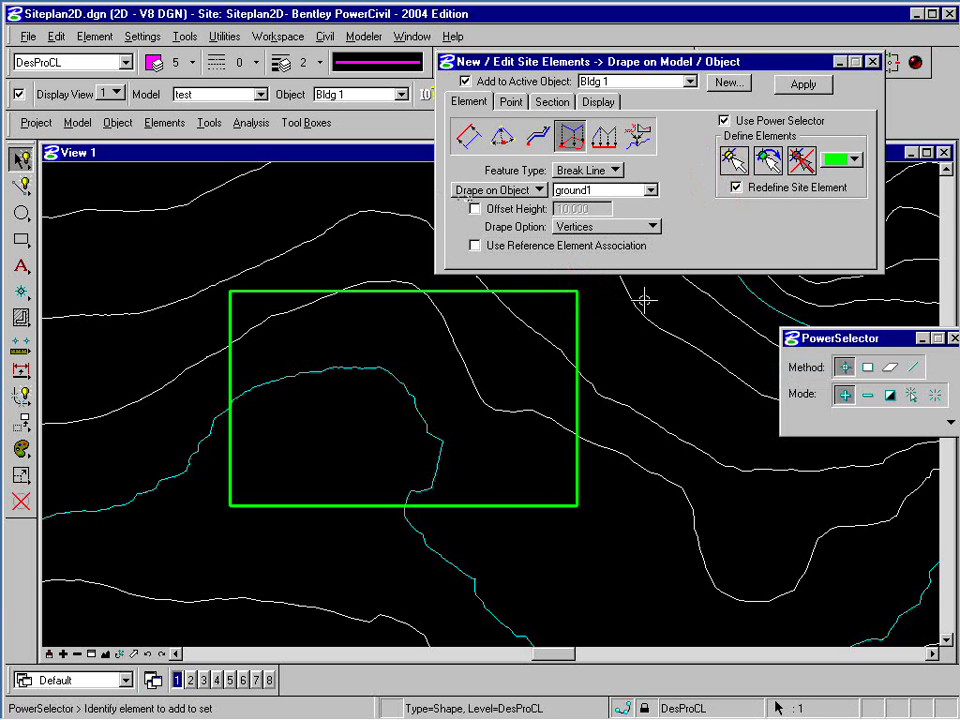
pyautogui.click(805, 85)
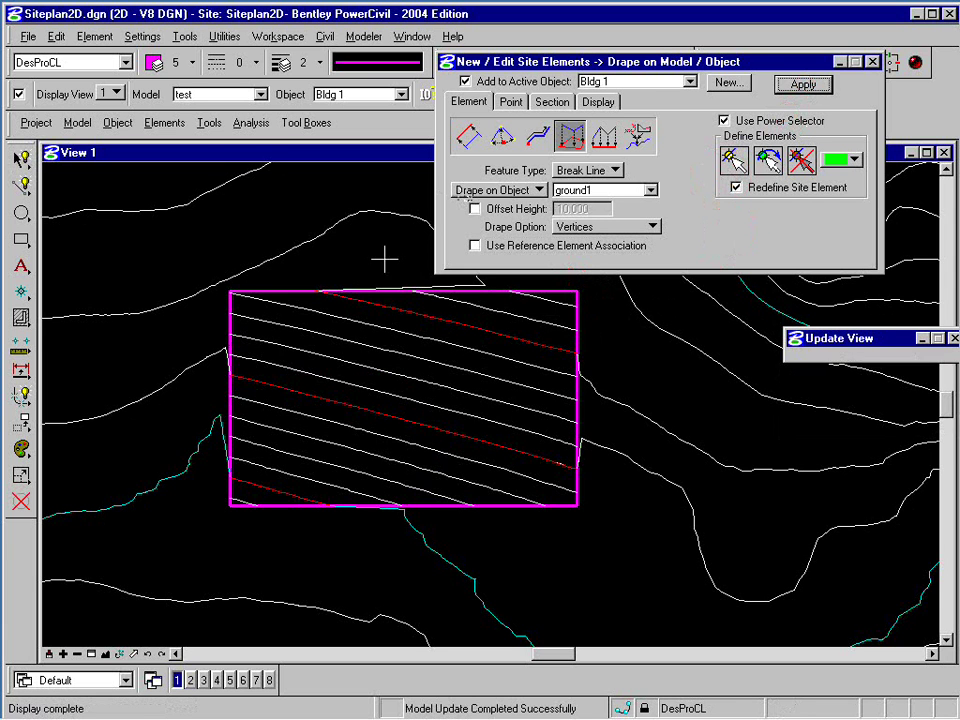
# Edit the Bldg 1 object's display settings to show its vertices
pyautogui.click(117, 122)
pyautogui.click(122, 143)
pyautogui.click(381, 236)
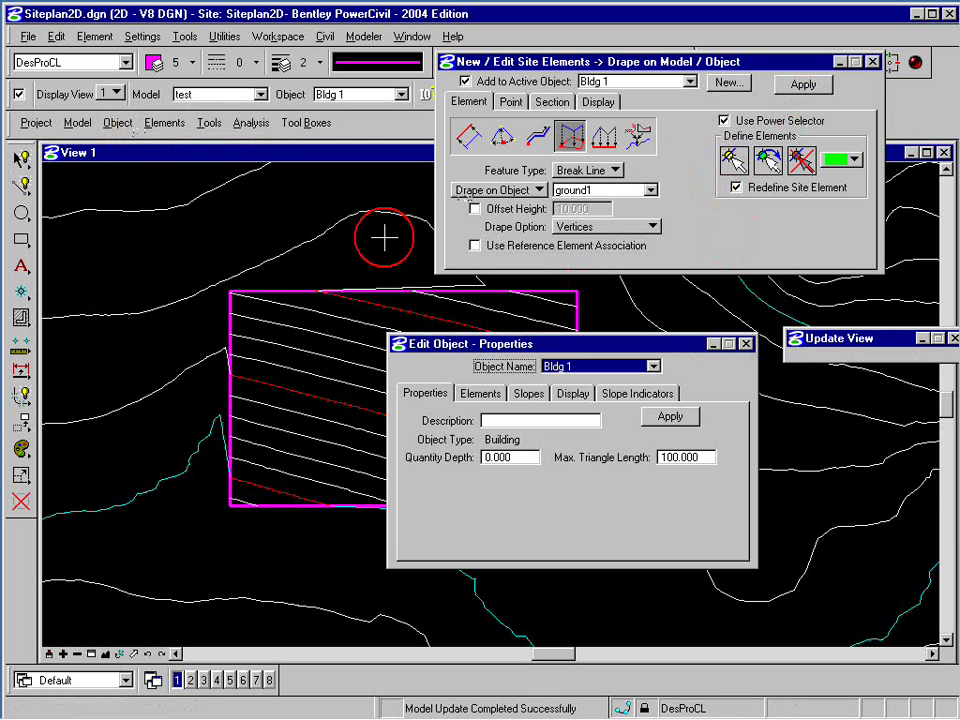
pyautogui.click(573, 393)
pyautogui.click(415, 439)
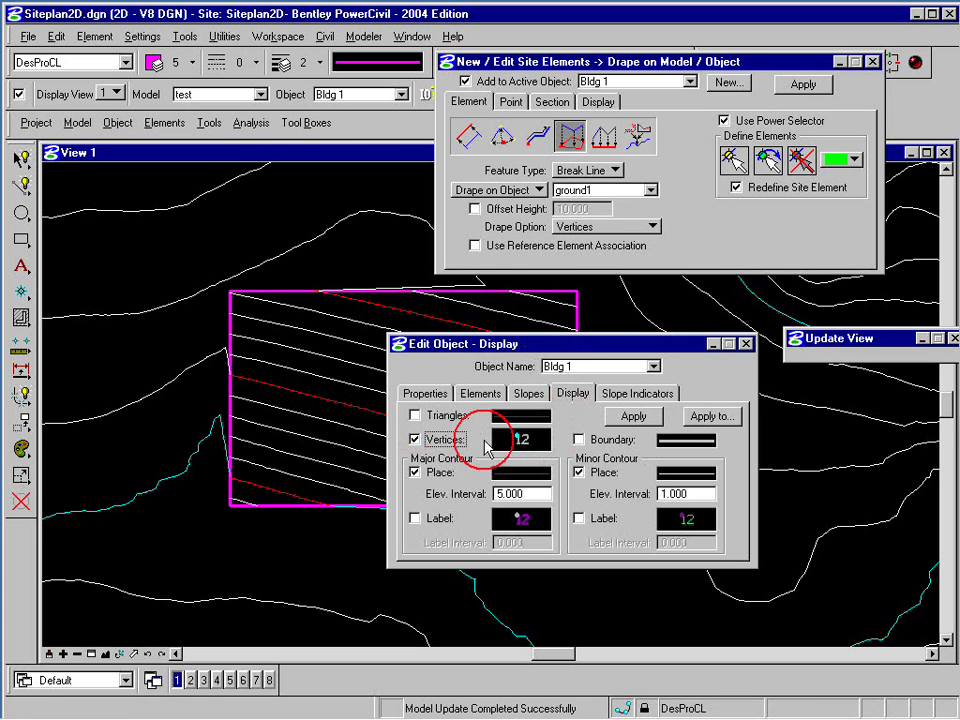
# Set the vertex labels to a locked text height and width of 20 with two decimals
pyautogui.click(522, 440)
pyautogui.click(503, 313)
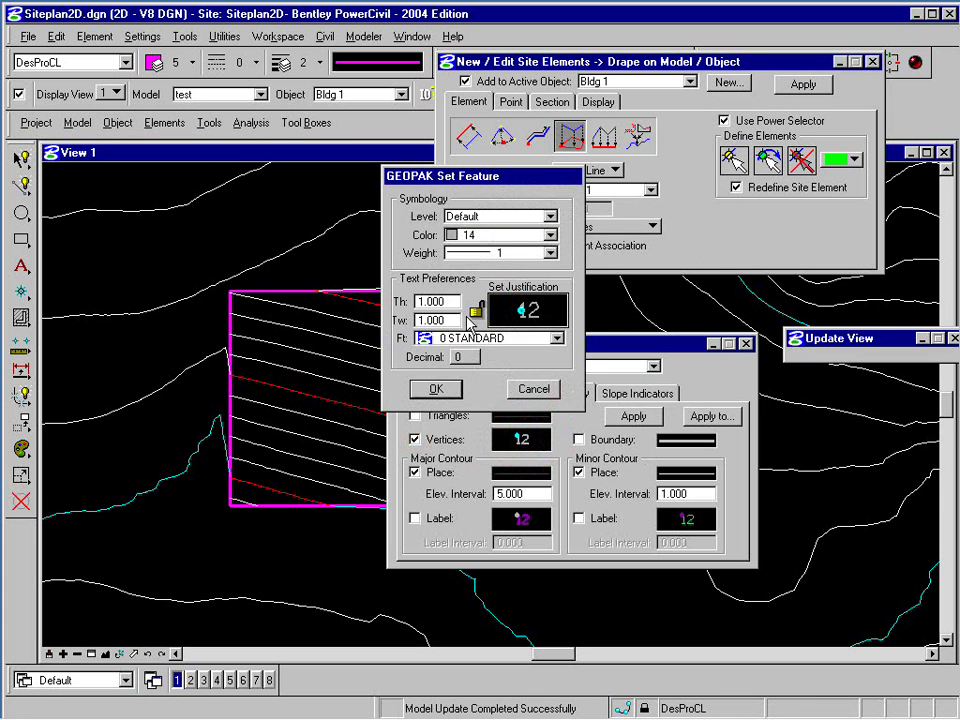
pyautogui.doubleClick(432, 302)
pyautogui.write('20')
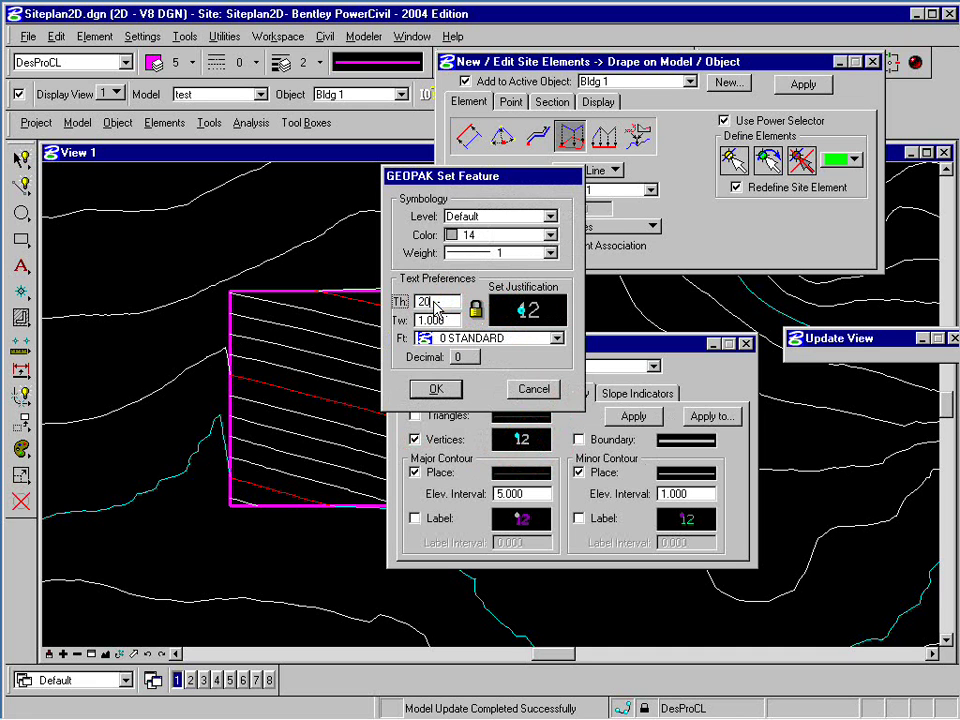
pyautogui.click(466, 357)
pyautogui.click(473, 389)
# Left-justify the vertex labels, set their color to 20 and apply the display settings to Bldg 1
pyautogui.click(527, 315)
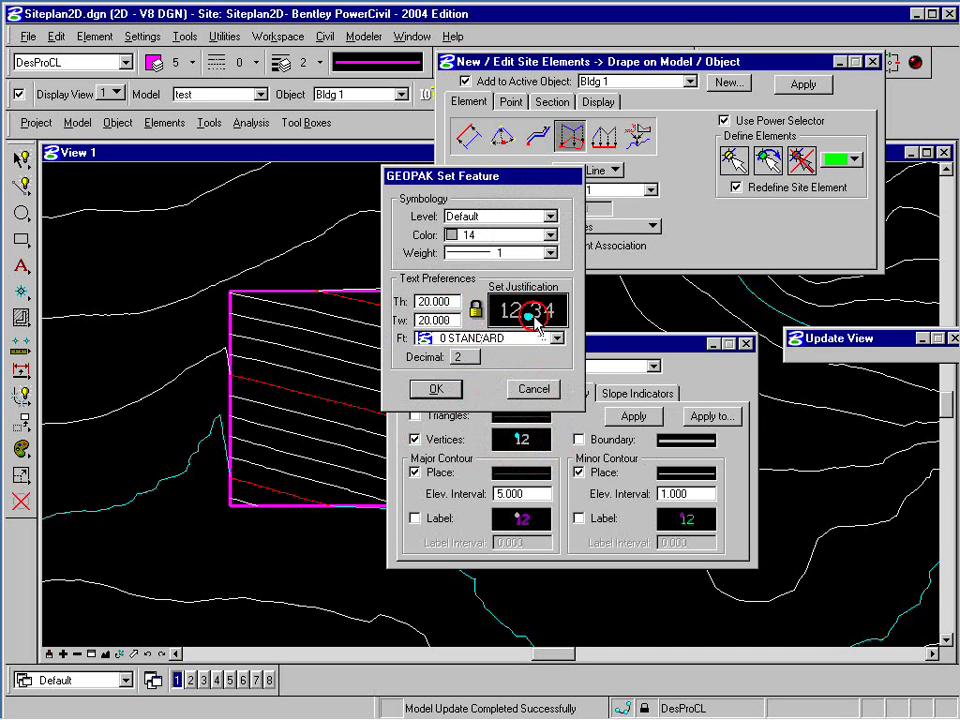
pyautogui.click(502, 313)
pyautogui.click(500, 235)
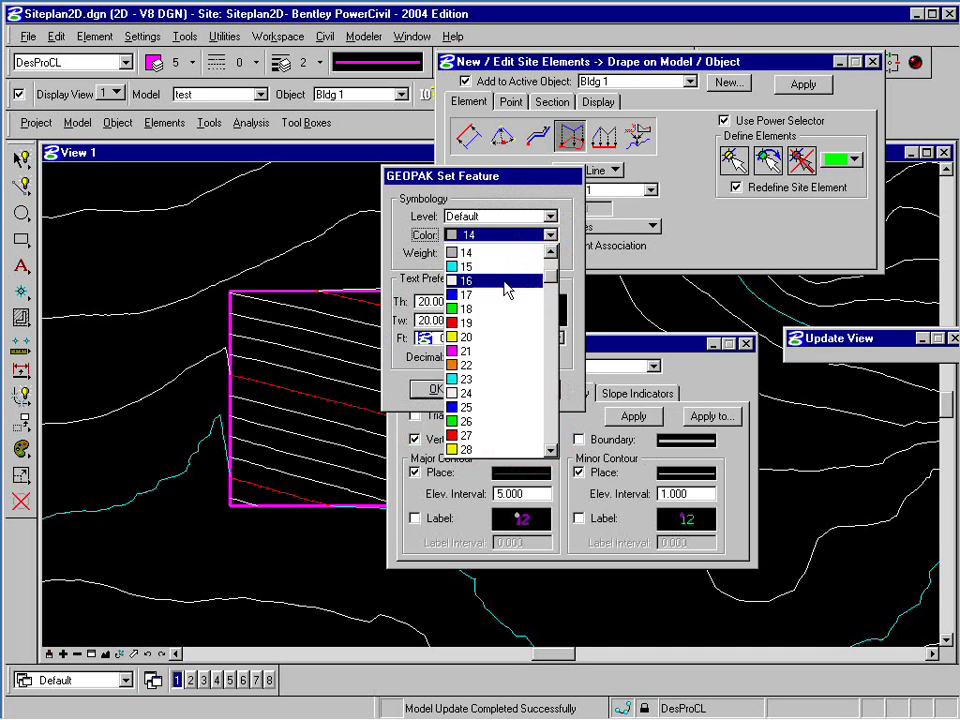
pyautogui.click(468, 340)
pyautogui.click(435, 389)
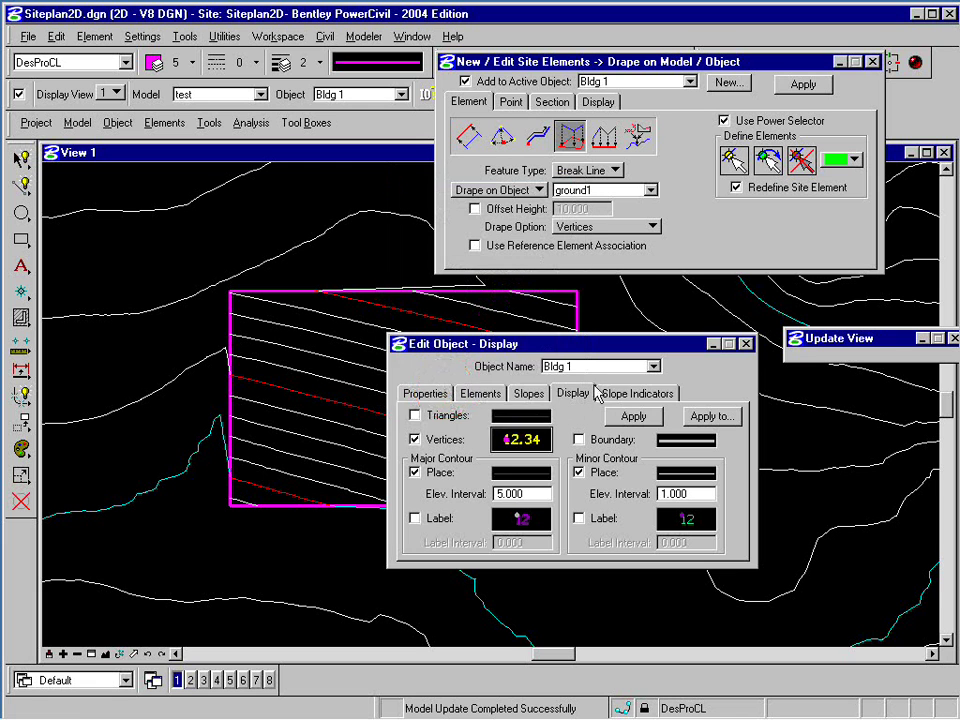
pyautogui.click(634, 416)
pyautogui.click(745, 343)
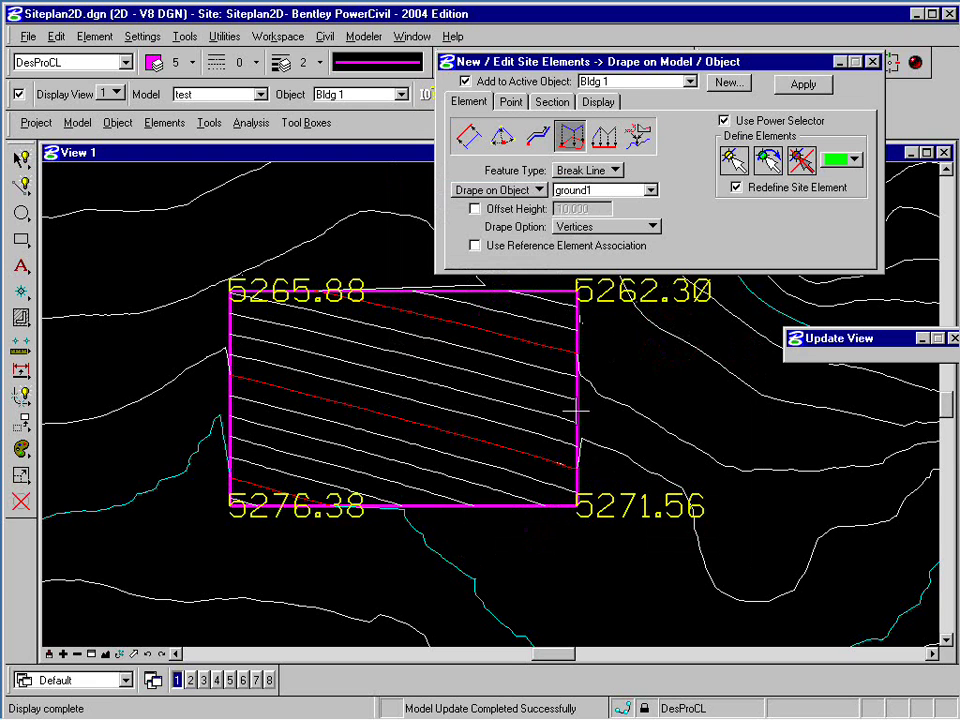
# Set the drape option to Entire Element
pyautogui.click(620, 227)
pyautogui.click(617, 245)
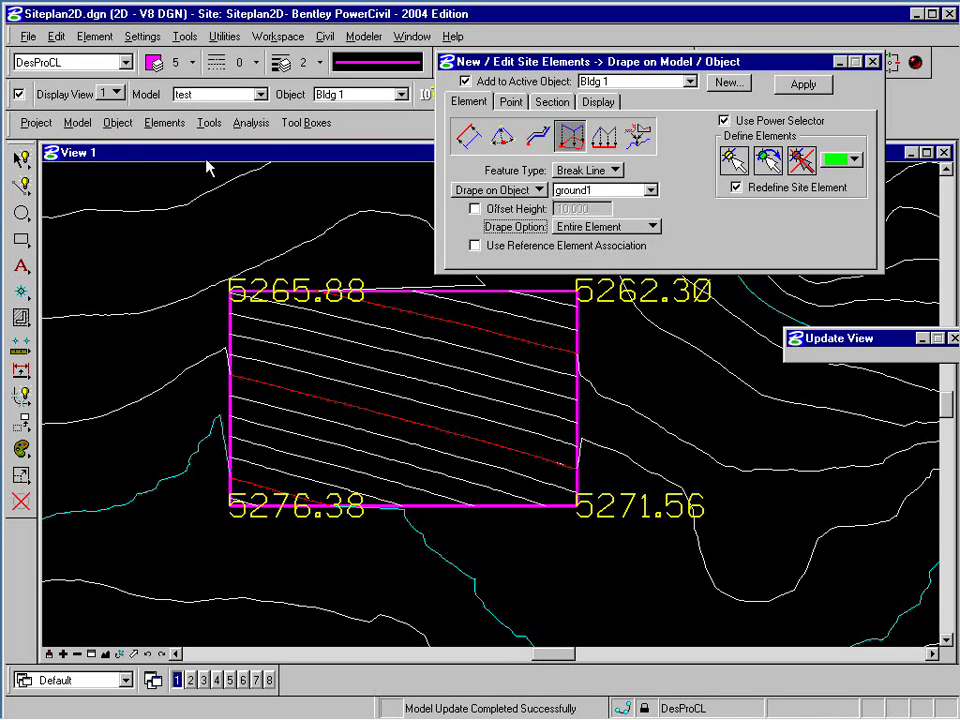
# Edit the test model to display its base object using View With Objects
pyautogui.click(77, 122)
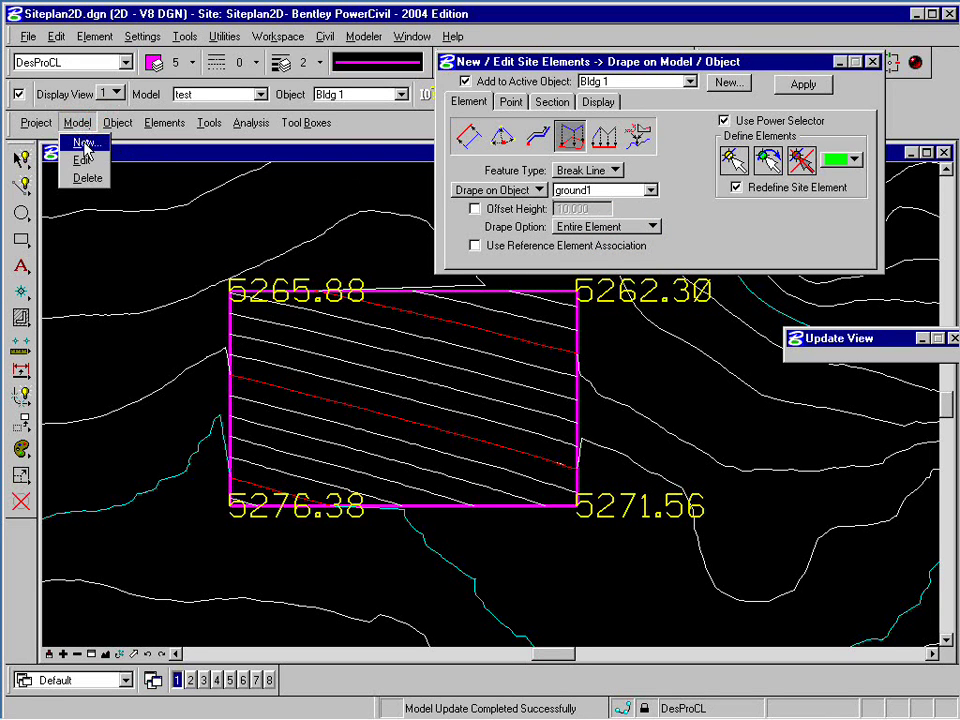
pyautogui.click(84, 161)
pyautogui.click(575, 314)
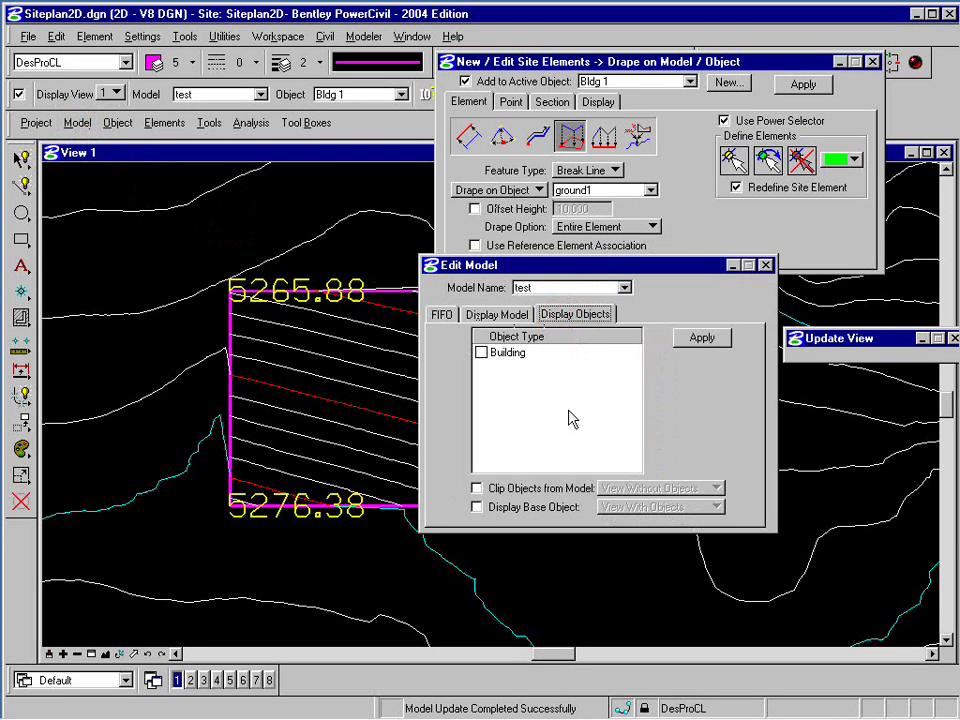
pyautogui.click(495, 507)
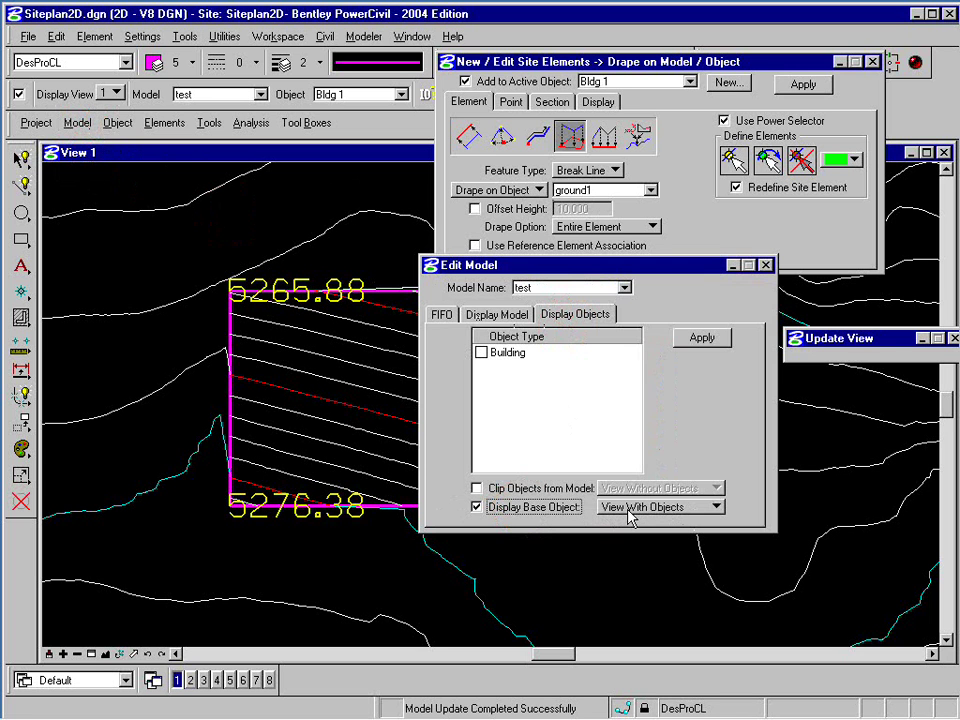
pyautogui.click(703, 338)
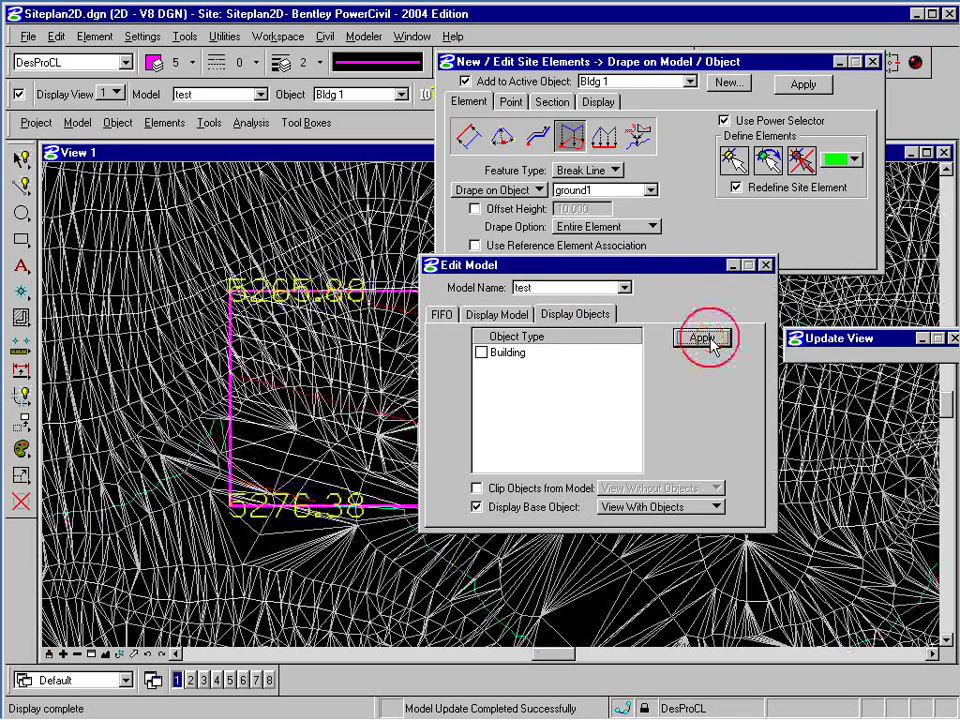
pyautogui.click(765, 265)
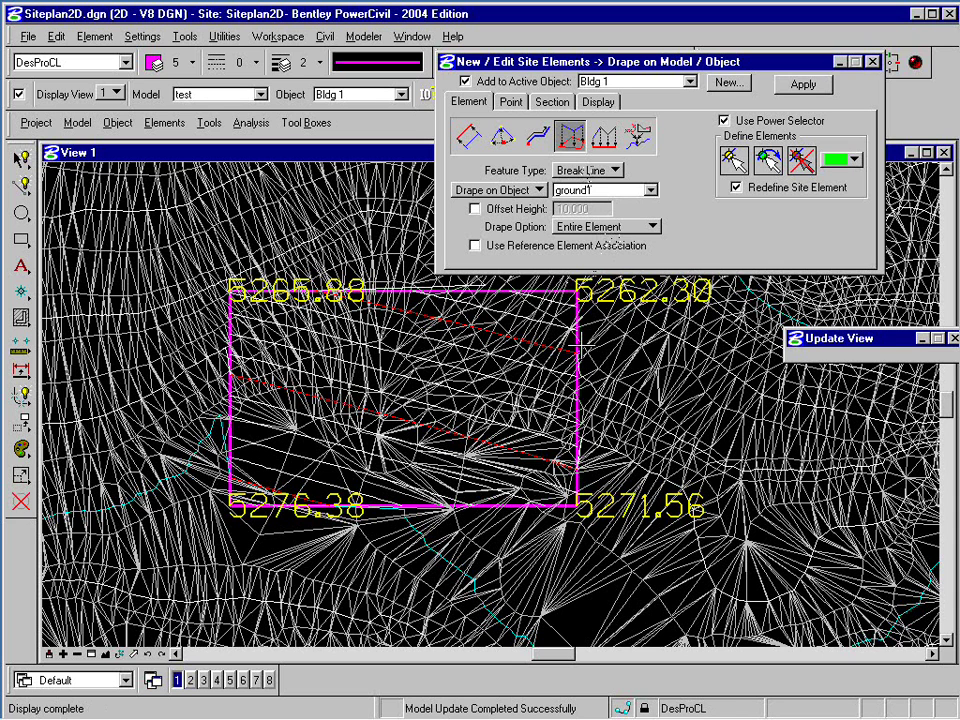
# Redefine the magenta building rectangle in Bldg 1 by draping the entire element on ground1
pyautogui.click(733, 162)
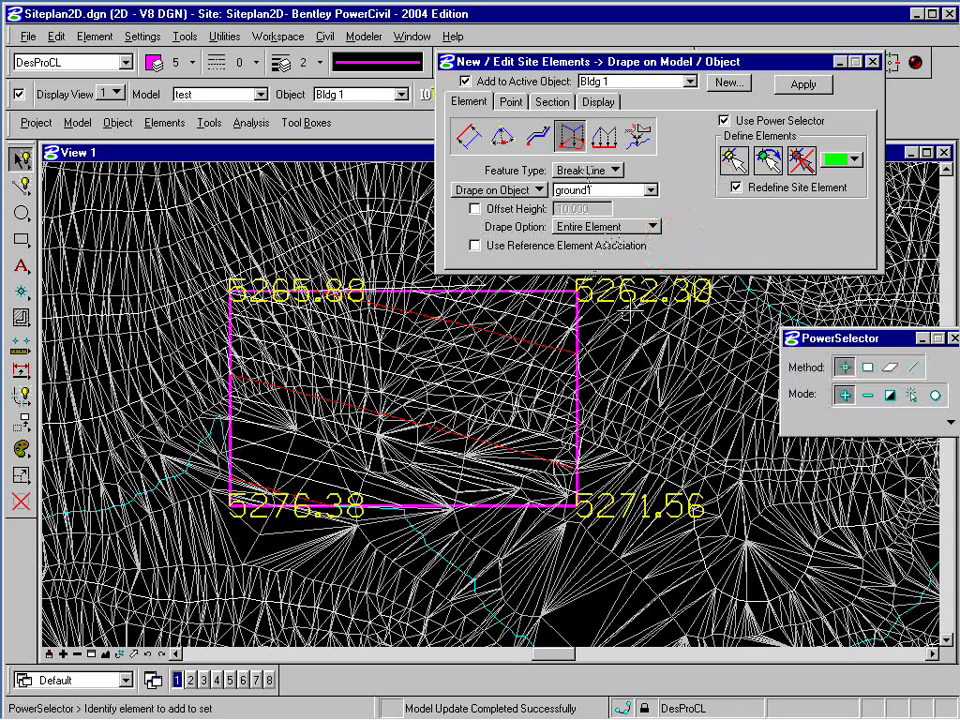
pyautogui.click(435, 291)
pyautogui.click(803, 86)
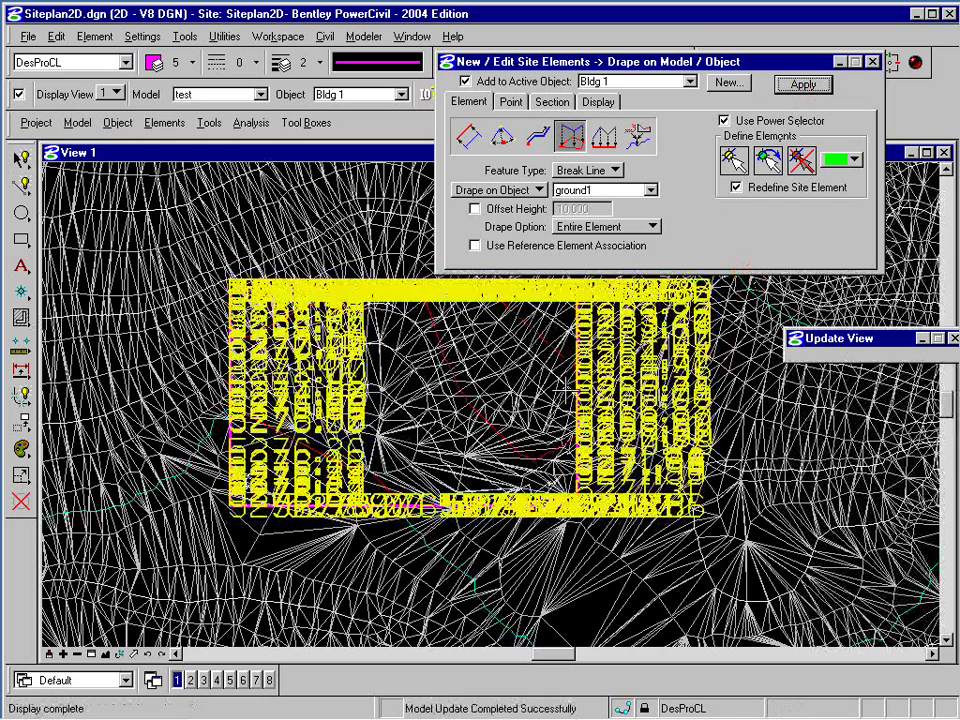
# Reduce Bldg 1's vertex label text height and width to 1 and apply the display change
pyautogui.click(118, 123)
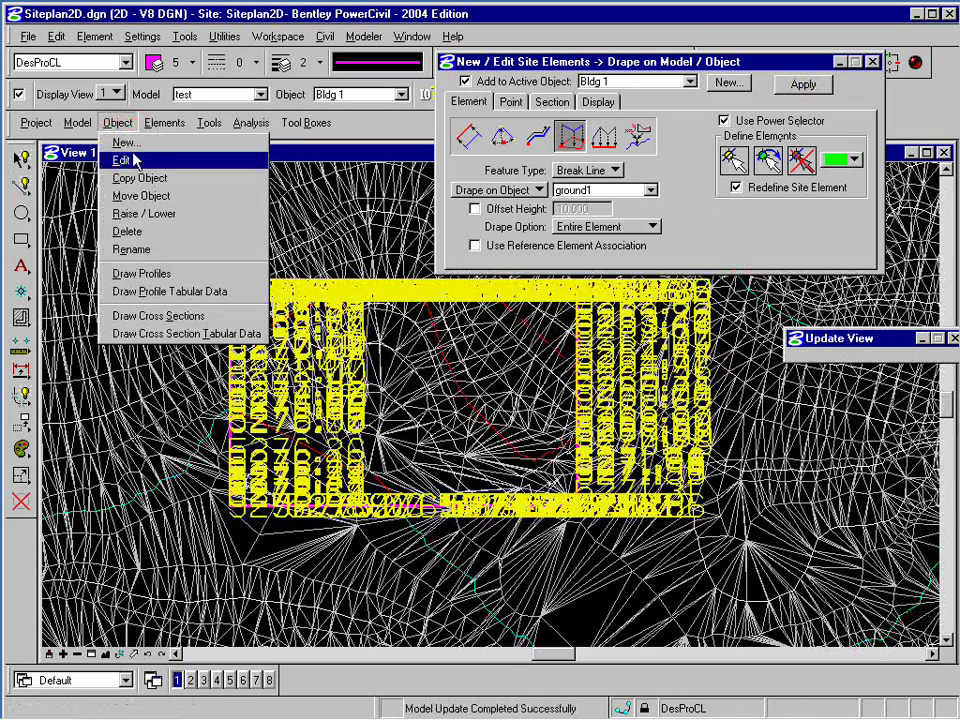
pyautogui.click(124, 158)
pyautogui.click(566, 398)
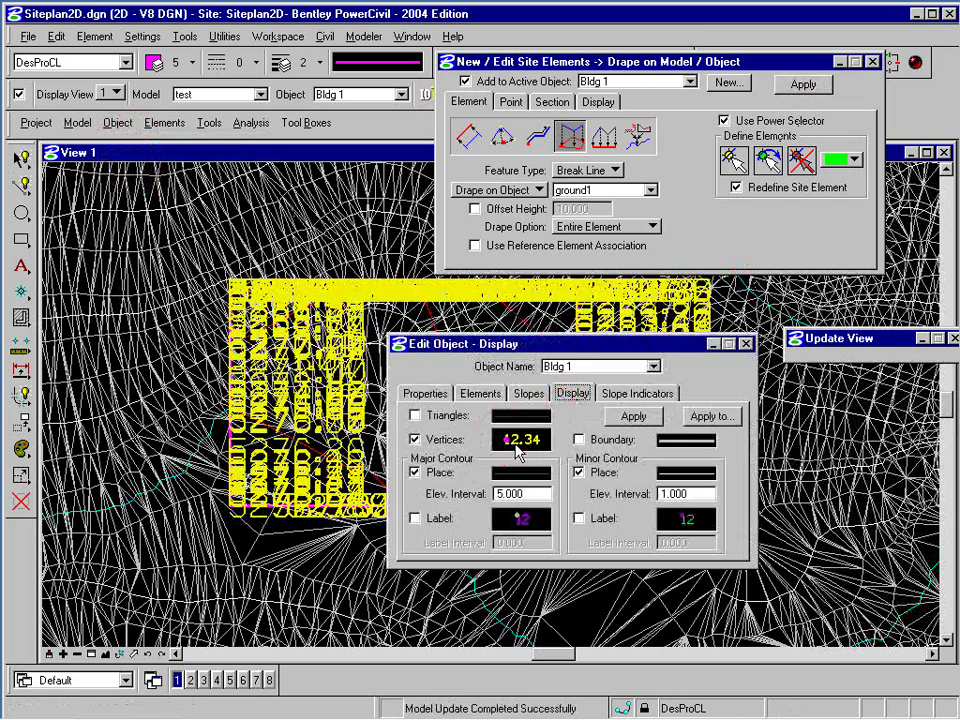
pyautogui.doubleClick(515, 443)
pyautogui.doubleClick(456, 303)
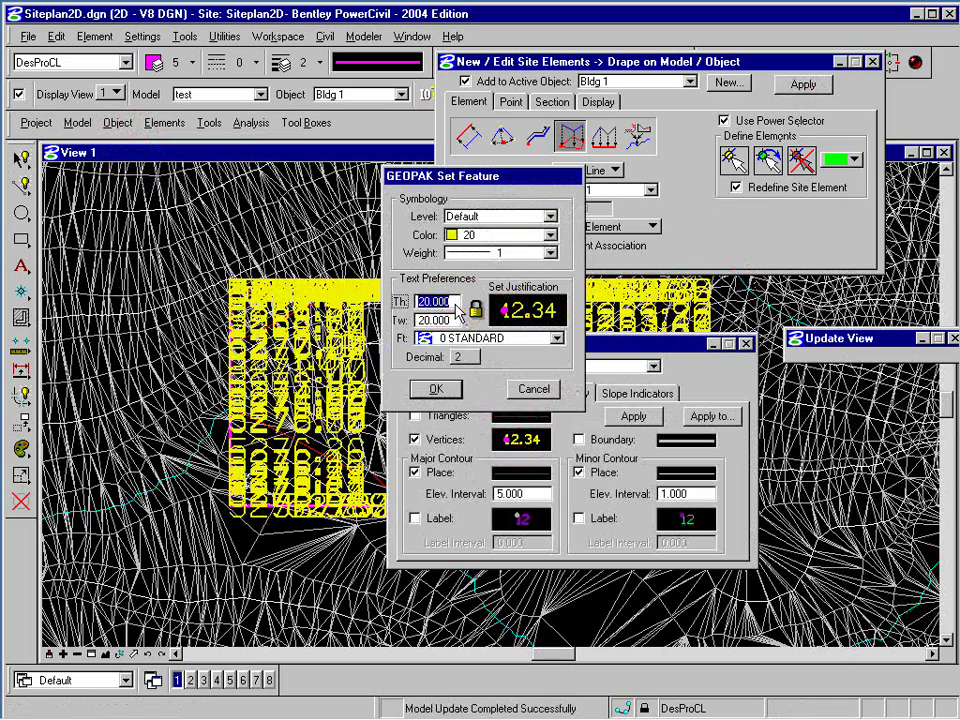
pyautogui.write('1')
pyautogui.press('Tab')
pyautogui.click(436, 389)
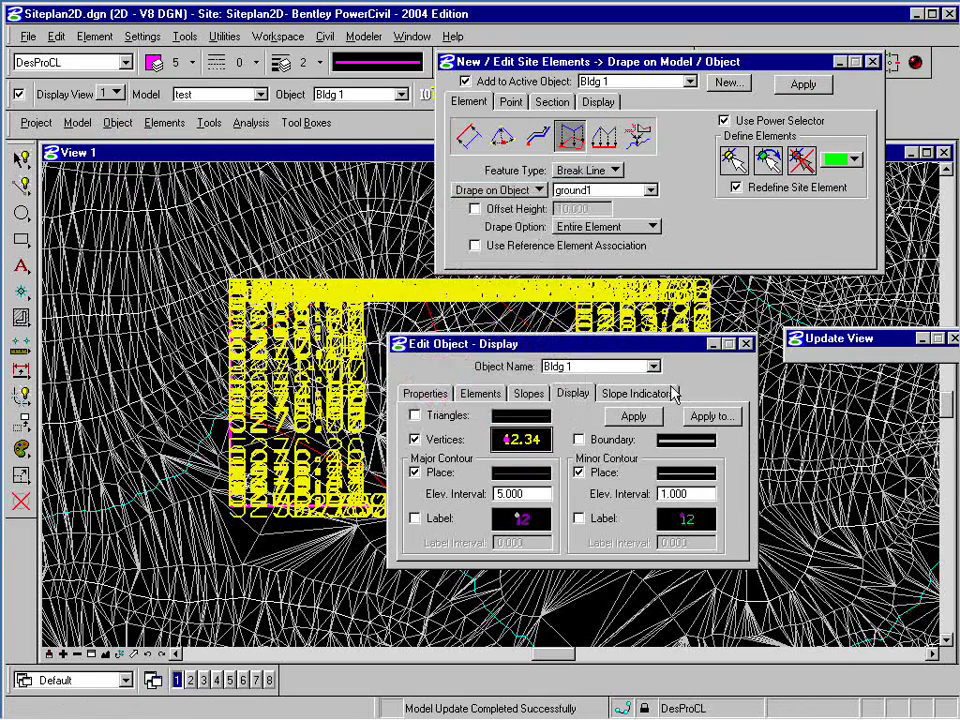
pyautogui.click(633, 416)
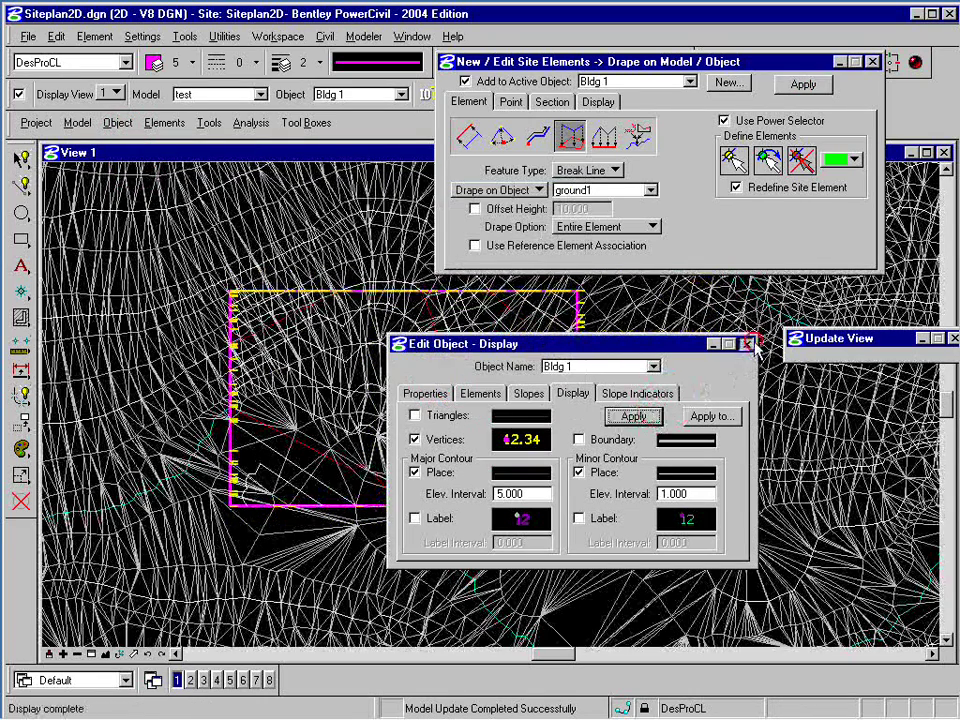
pyautogui.click(745, 343)
# Examine the vertex elevation labels along the building rectangle's east edge up close
pyautogui.click(91, 654)
pyautogui.click(547, 291)
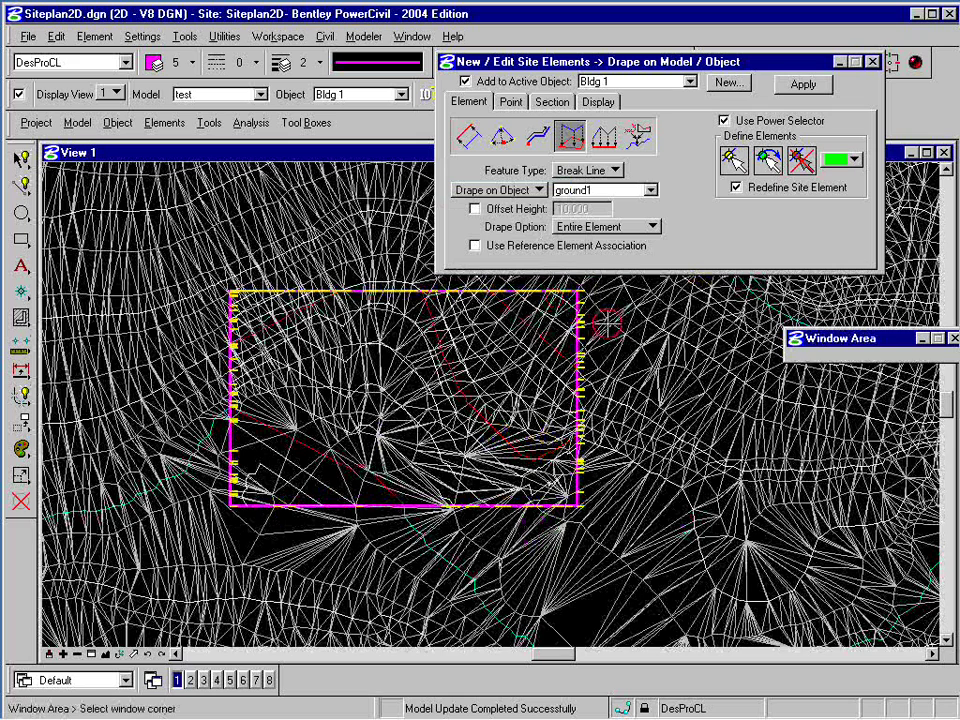
pyautogui.click(618, 330)
pyautogui.click(618, 330)
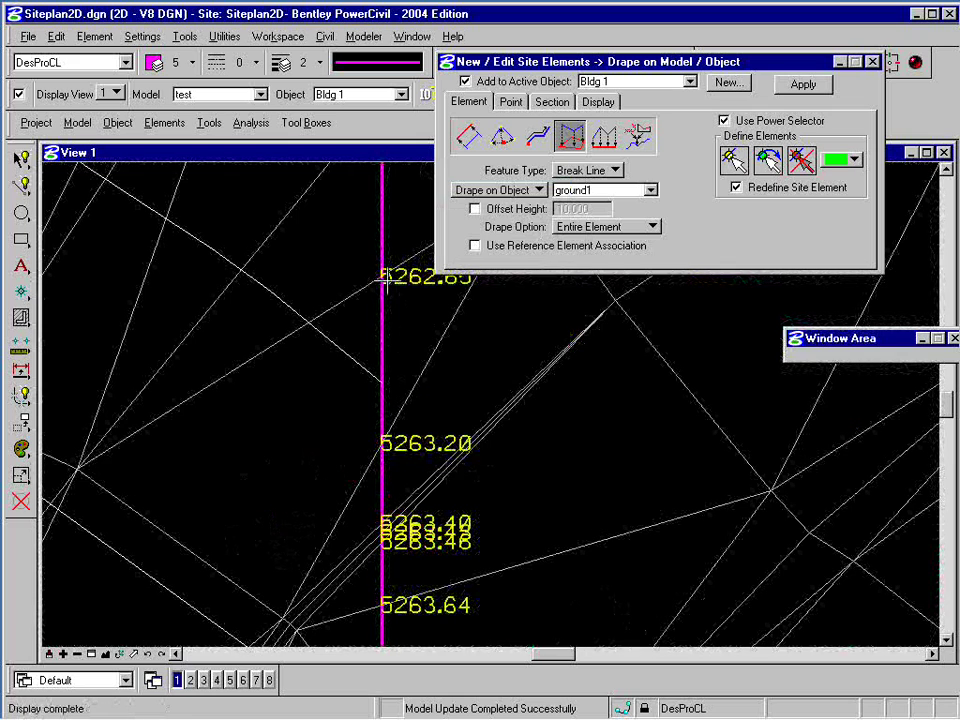
pyautogui.press('F8')
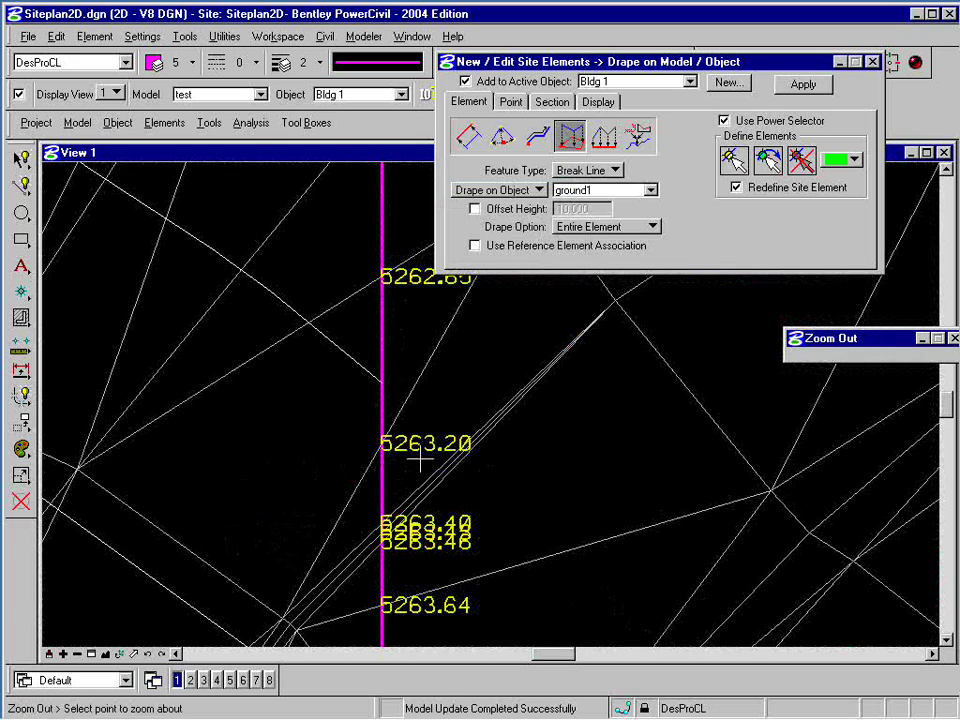
pyautogui.click(401, 432)
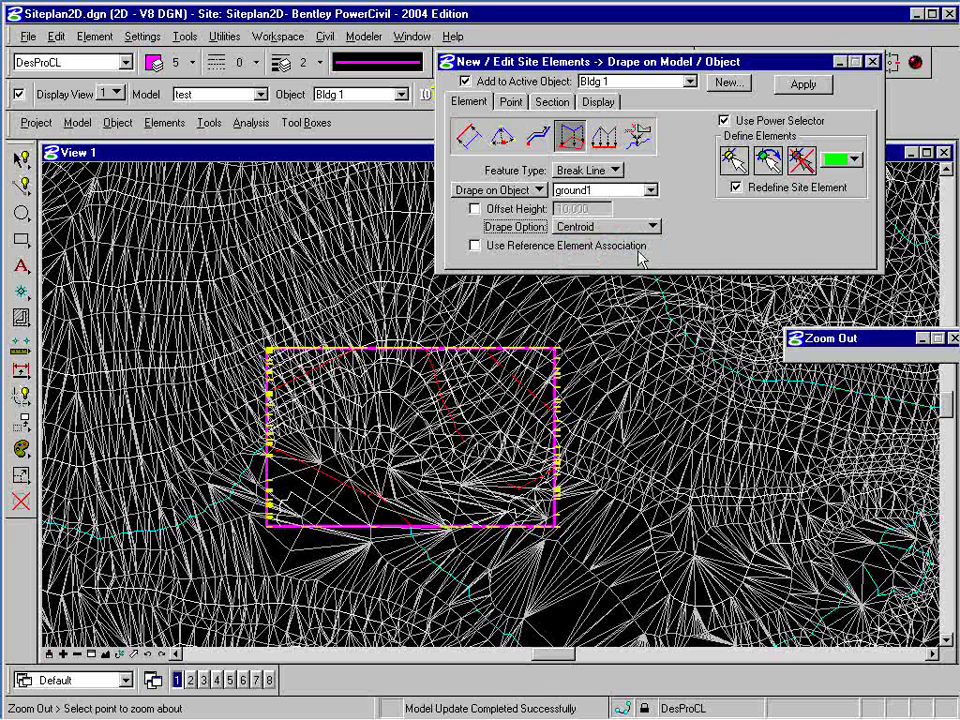
# Redefine the magenta building rectangle in Bldg 1 by draping it on ground1 with the Centroid option
pyautogui.click(733, 160)
pyautogui.click(545, 350)
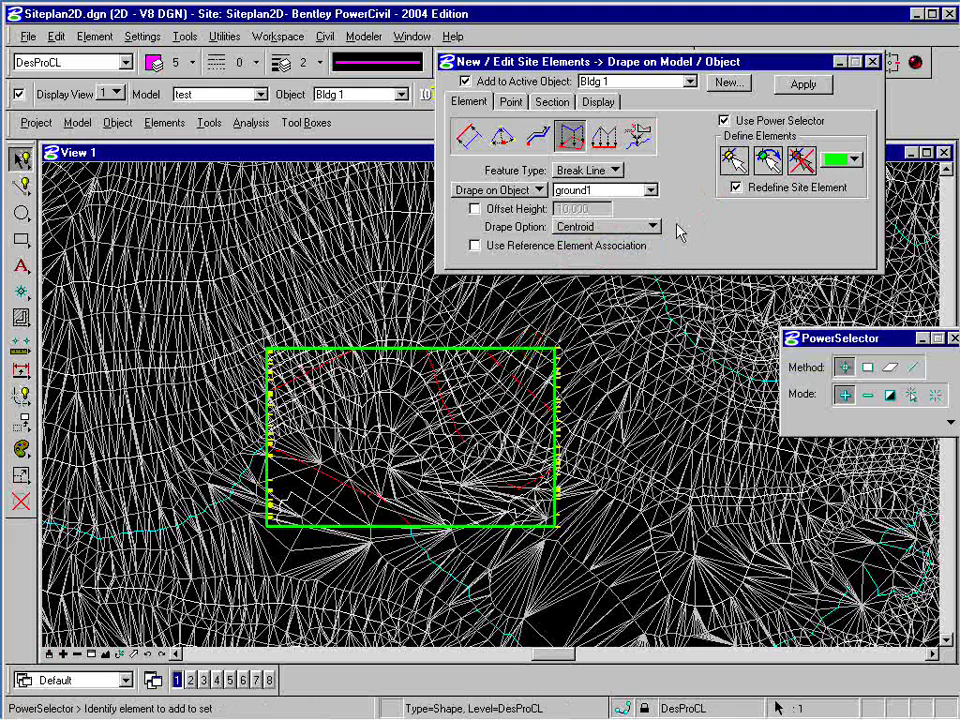
# Turn off the base object display for the test model and apply the change
pyautogui.click(512, 506)
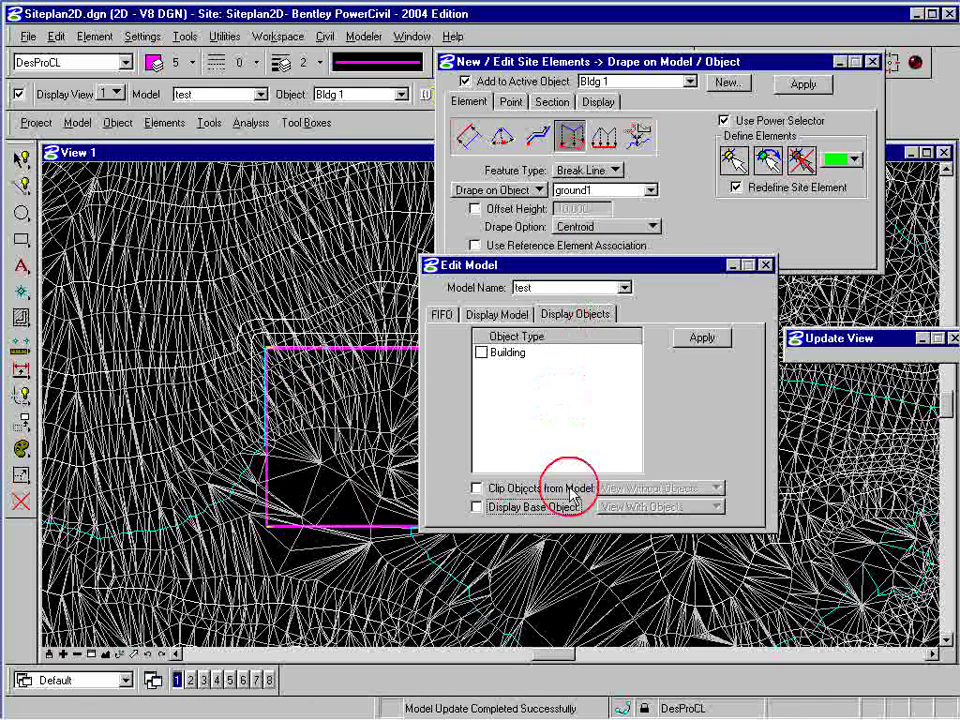
pyautogui.click(705, 339)
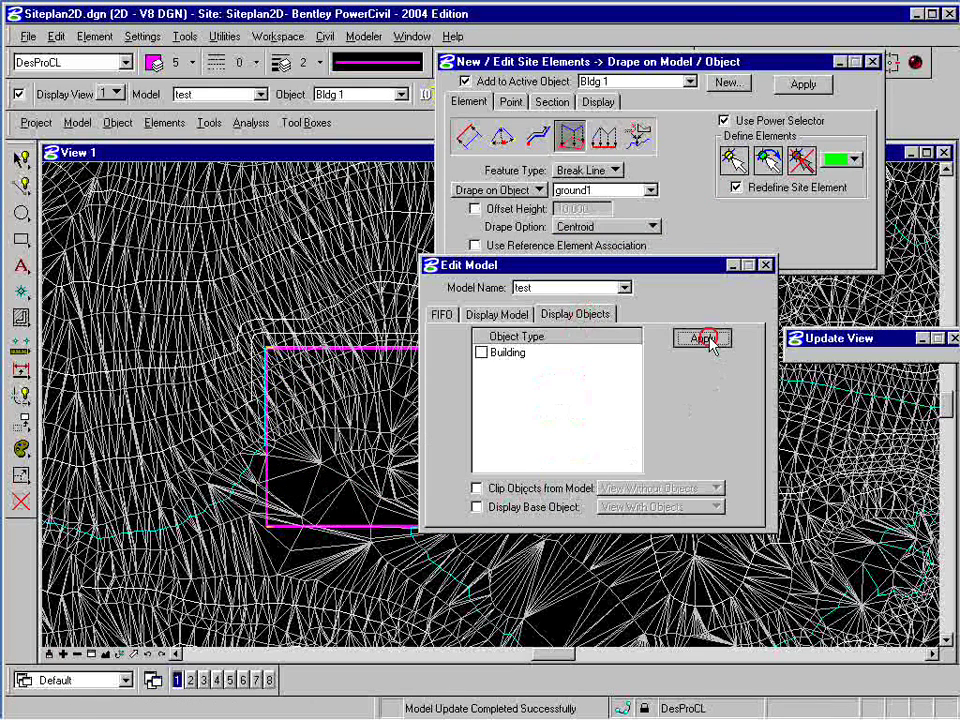
pyautogui.click(766, 265)
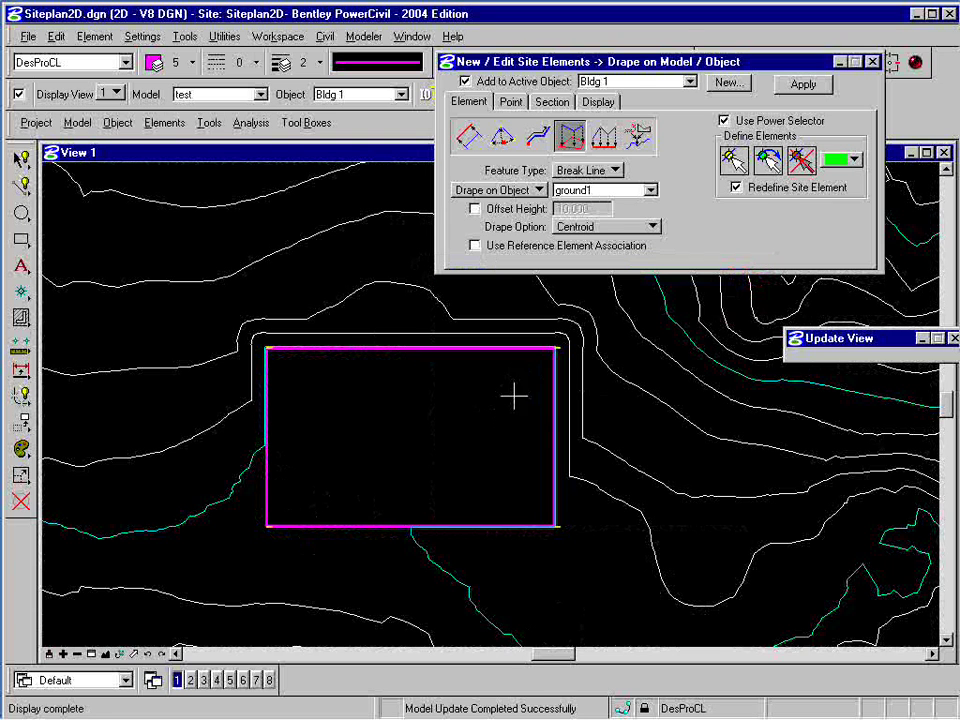
# Enlarge the text of Bldg 1's vertex labels and apply the display change
pyautogui.click(117, 122)
pyautogui.click(118, 161)
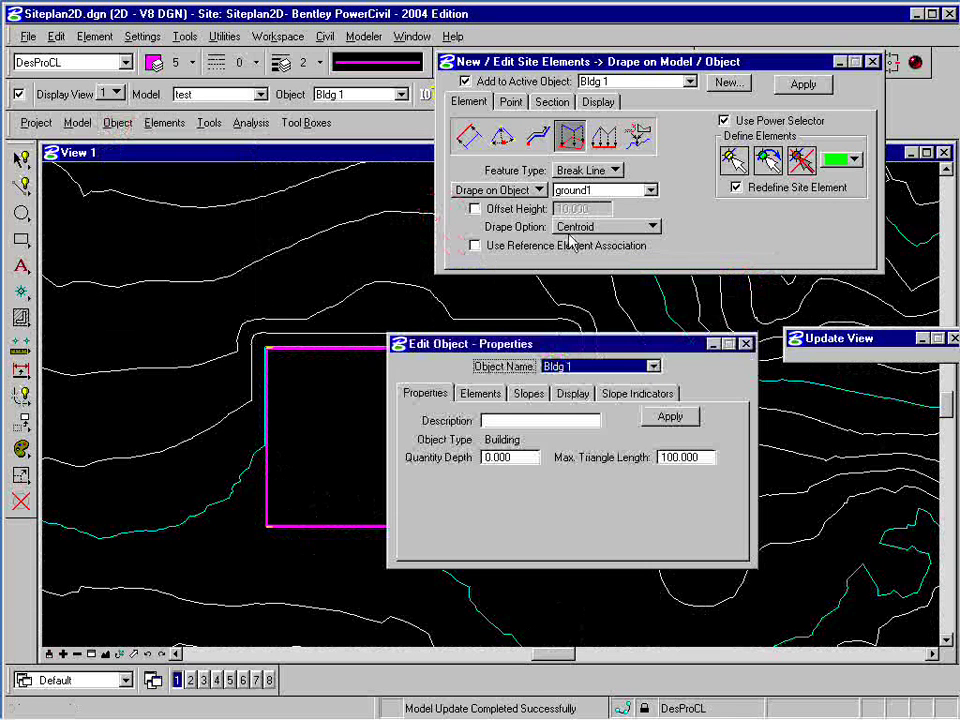
pyautogui.click(573, 393)
pyautogui.click(527, 442)
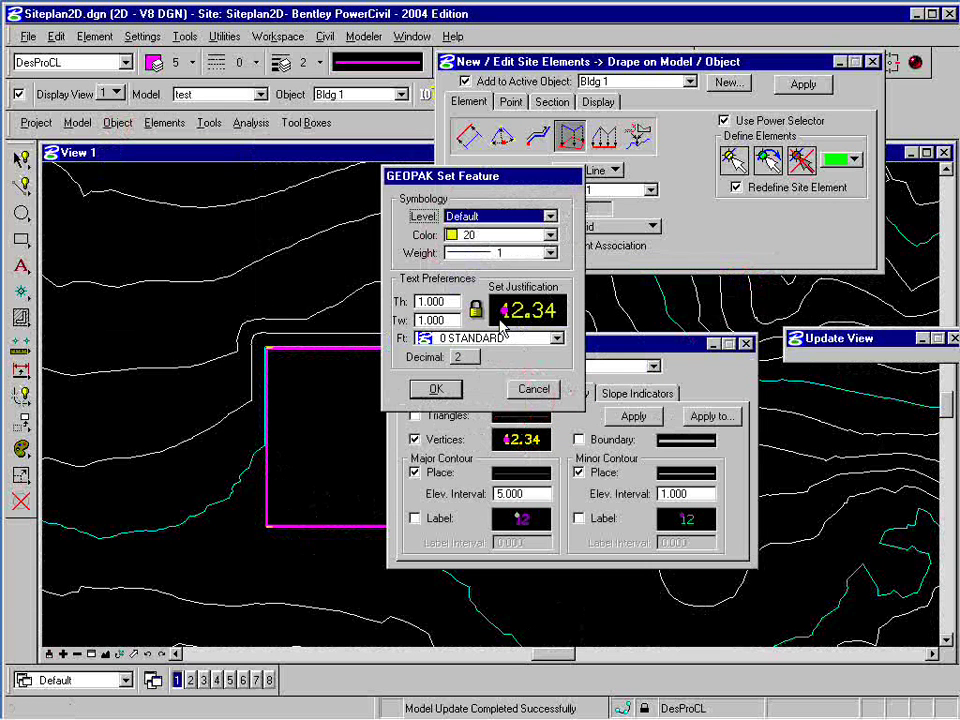
pyautogui.doubleClick(446, 310)
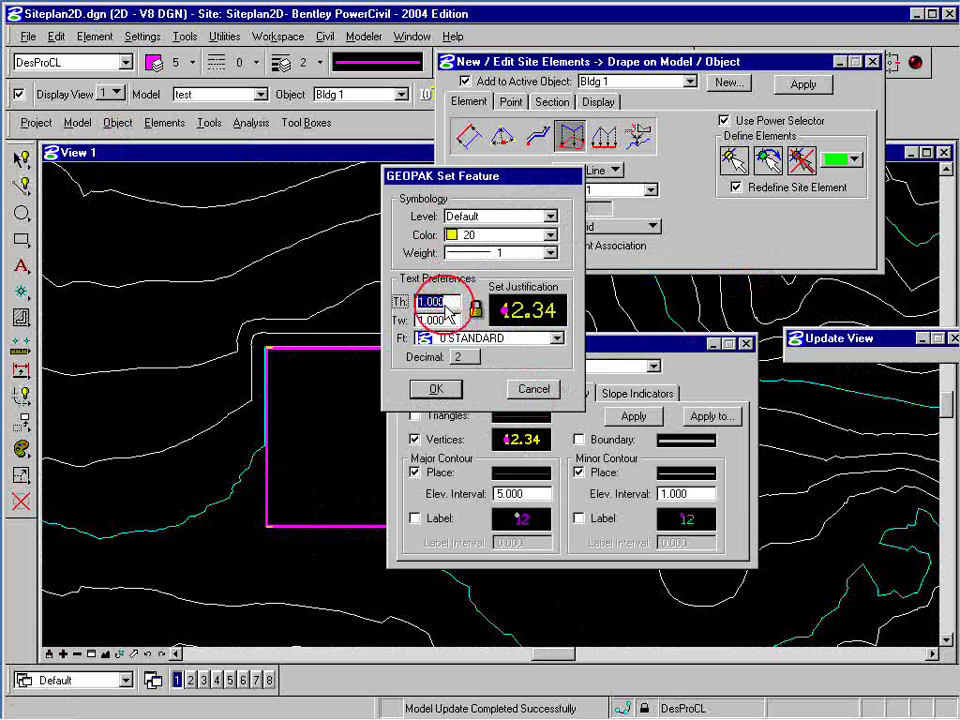
pyautogui.click(436, 388)
pyautogui.click(634, 416)
pyautogui.click(675, 381)
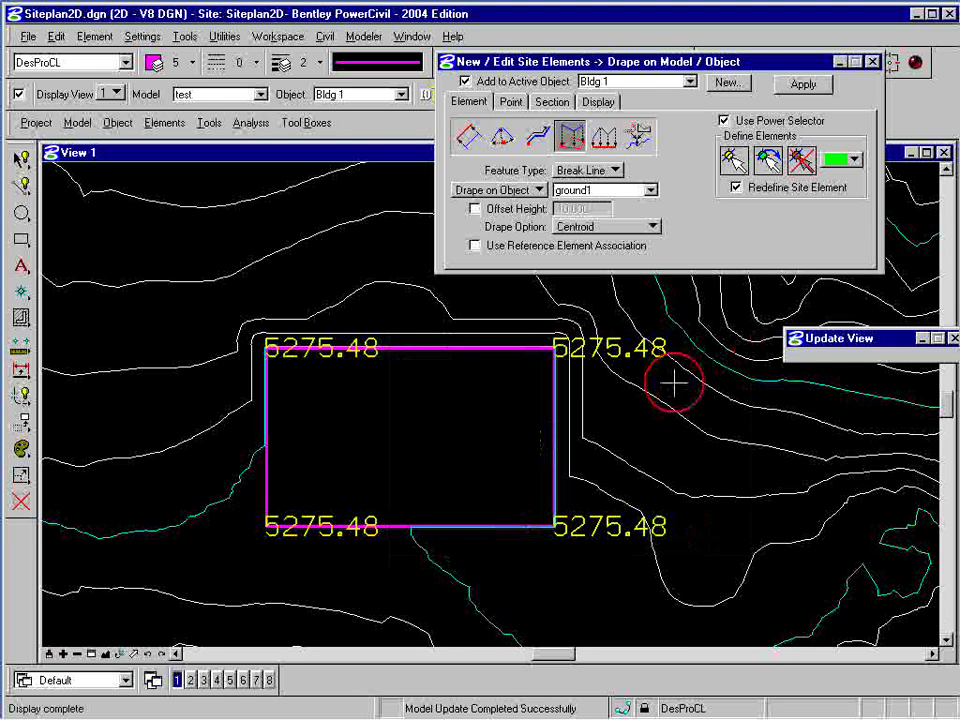
# Redefine the building rectangle in Bldg 1 by draping it on ground1 with the Minimum Elevation option
pyautogui.click(603, 227)
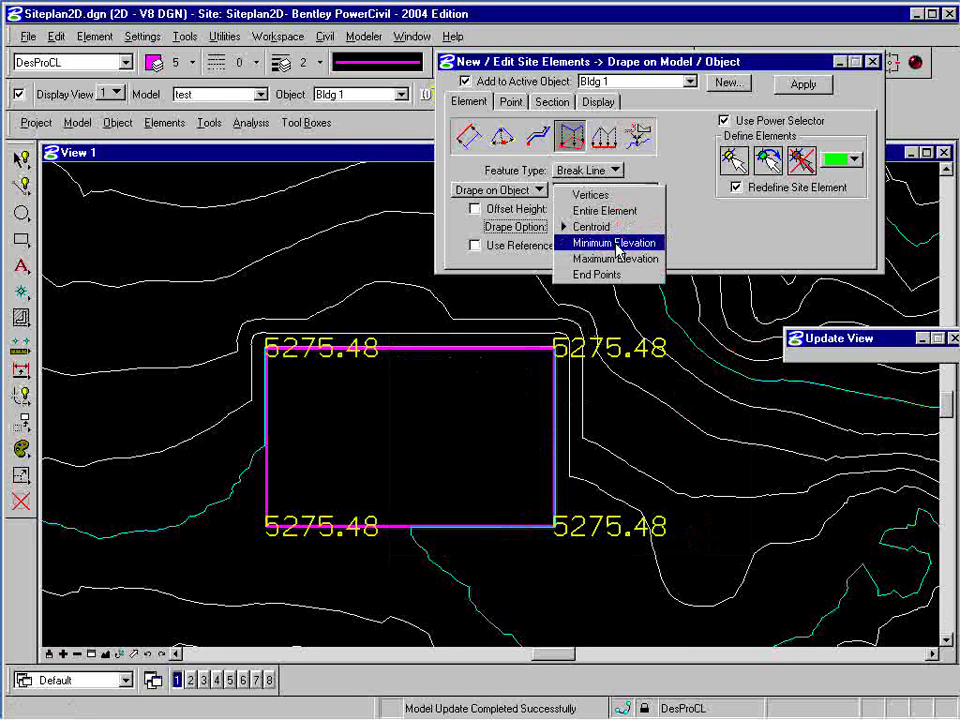
pyautogui.click(617, 243)
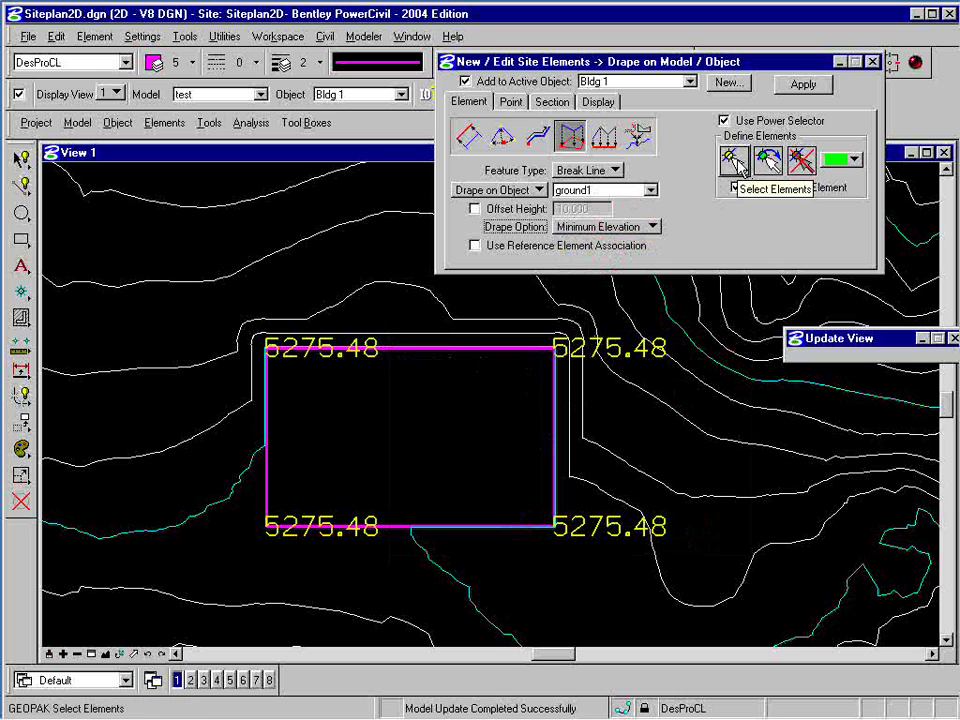
pyautogui.click(734, 161)
pyautogui.click(523, 348)
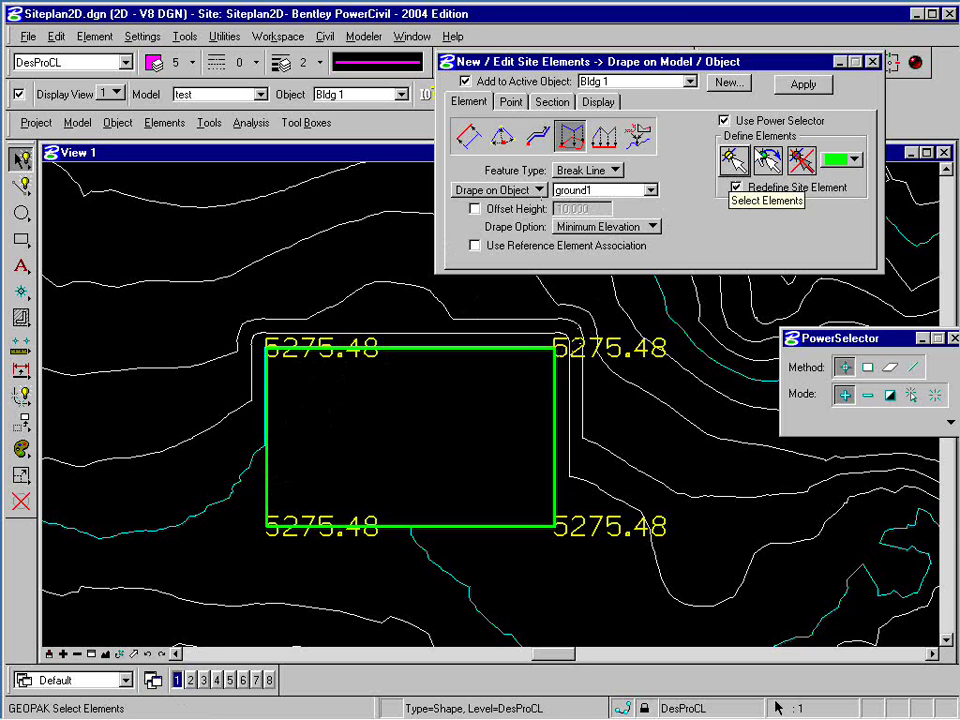
pyautogui.click(798, 88)
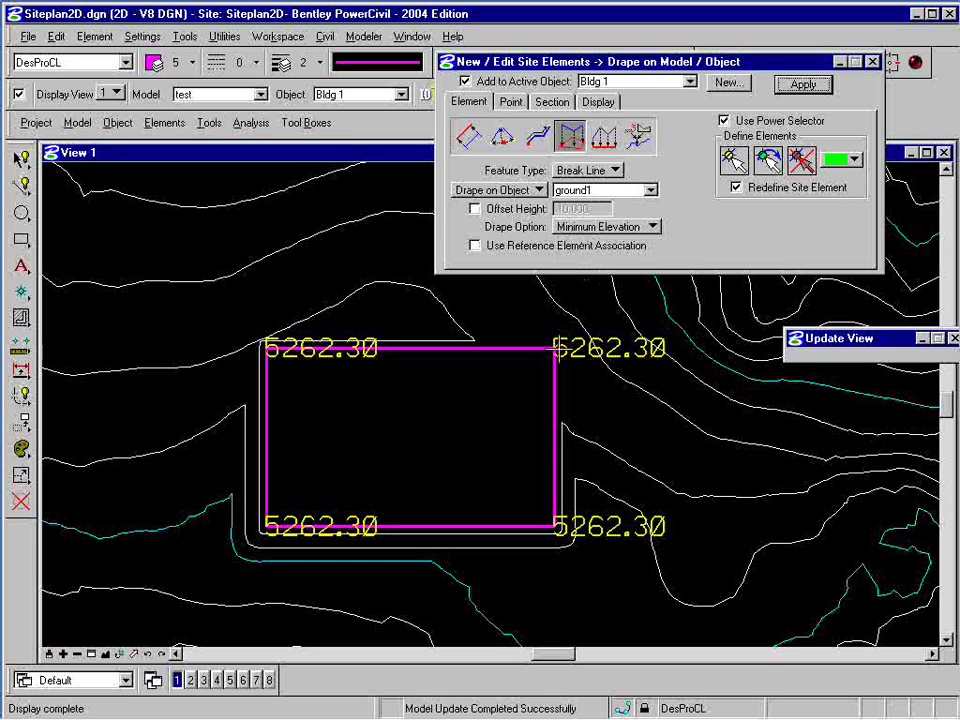
# Redefine the building rectangle in Bldg 1 by draping it on ground1 with the Maximum Elevation option
pyautogui.click(575, 226)
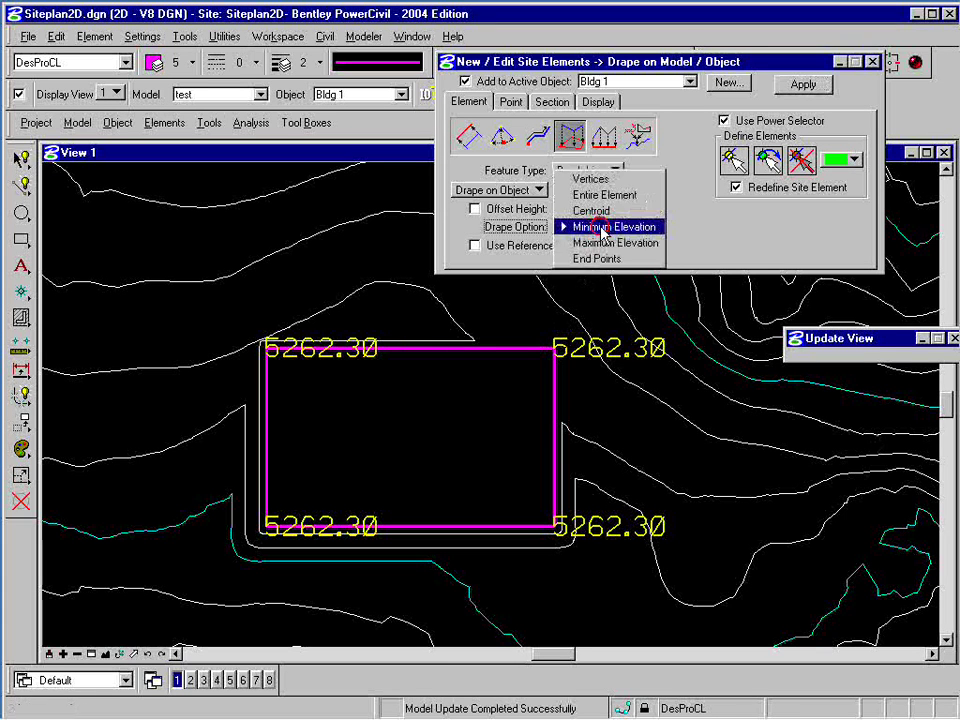
pyautogui.click(604, 243)
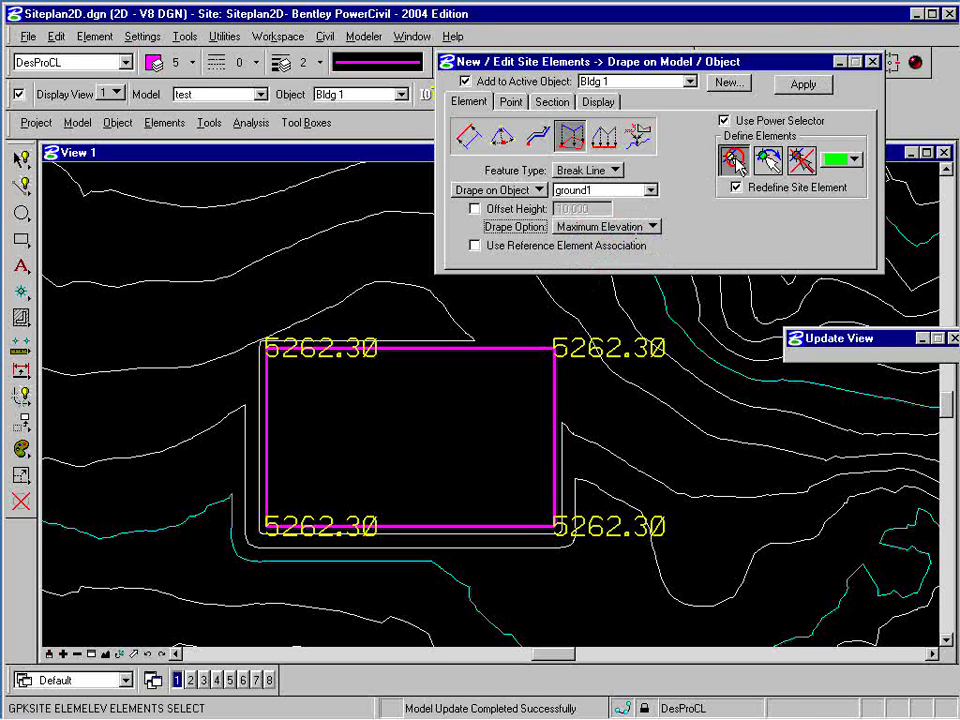
pyautogui.click(525, 346)
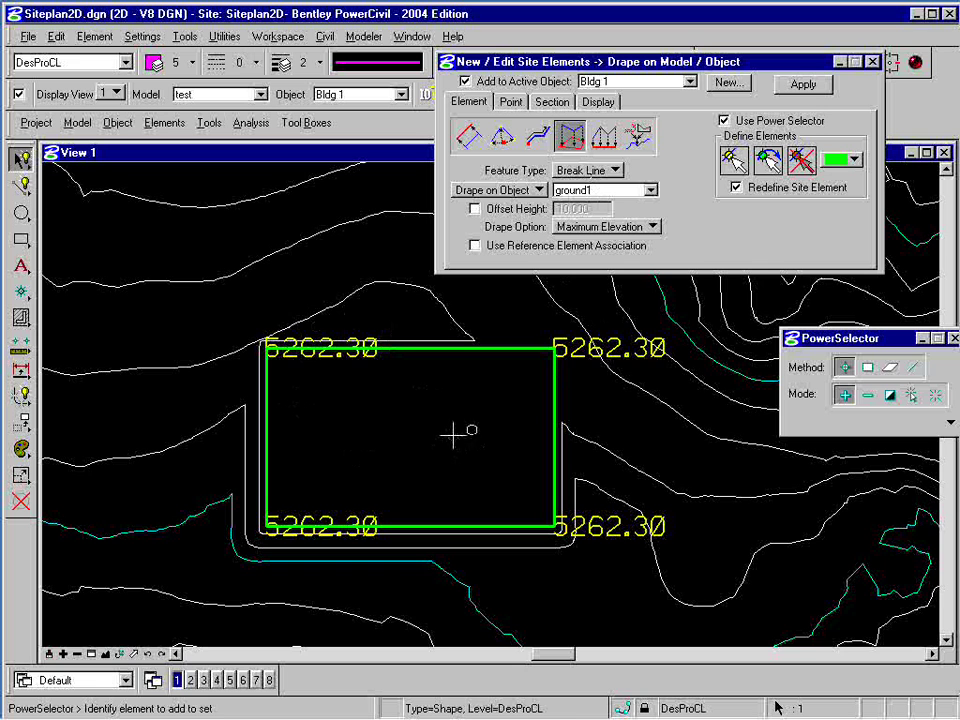
pyautogui.click(806, 86)
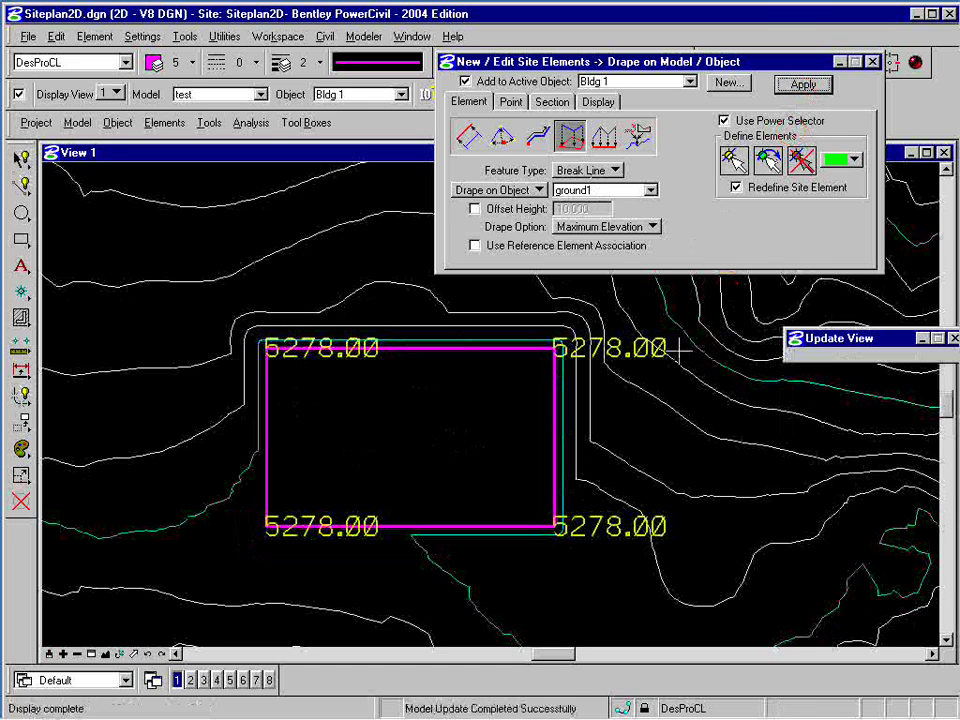
# Add the magenta line string south of the building to Bldg 1, draped on ground1 with the End Points option
pyautogui.click(606, 228)
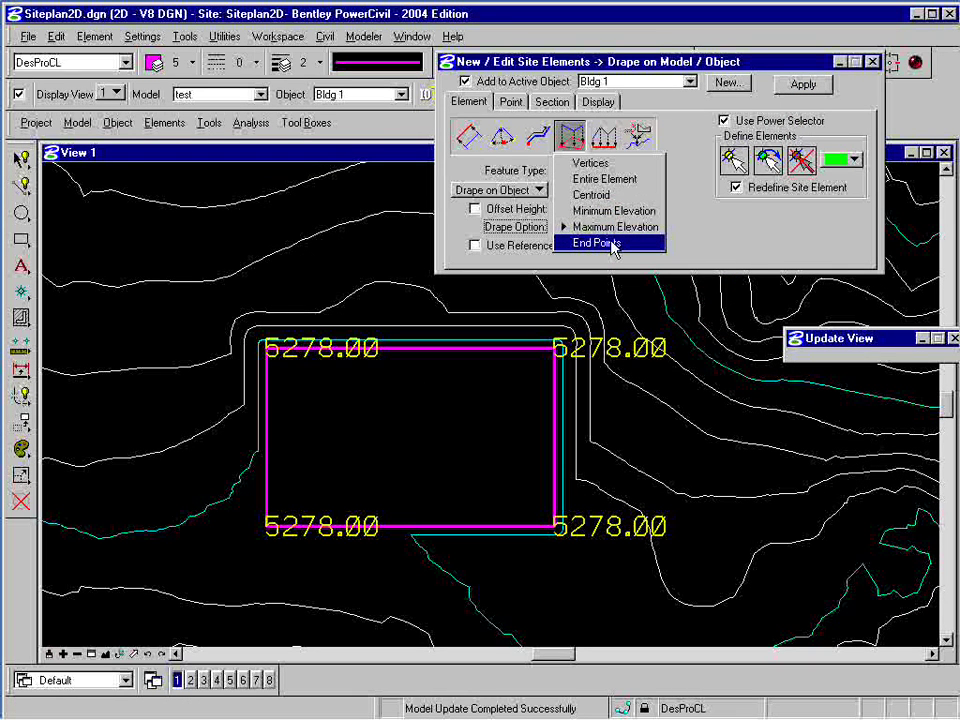
pyautogui.click(609, 243)
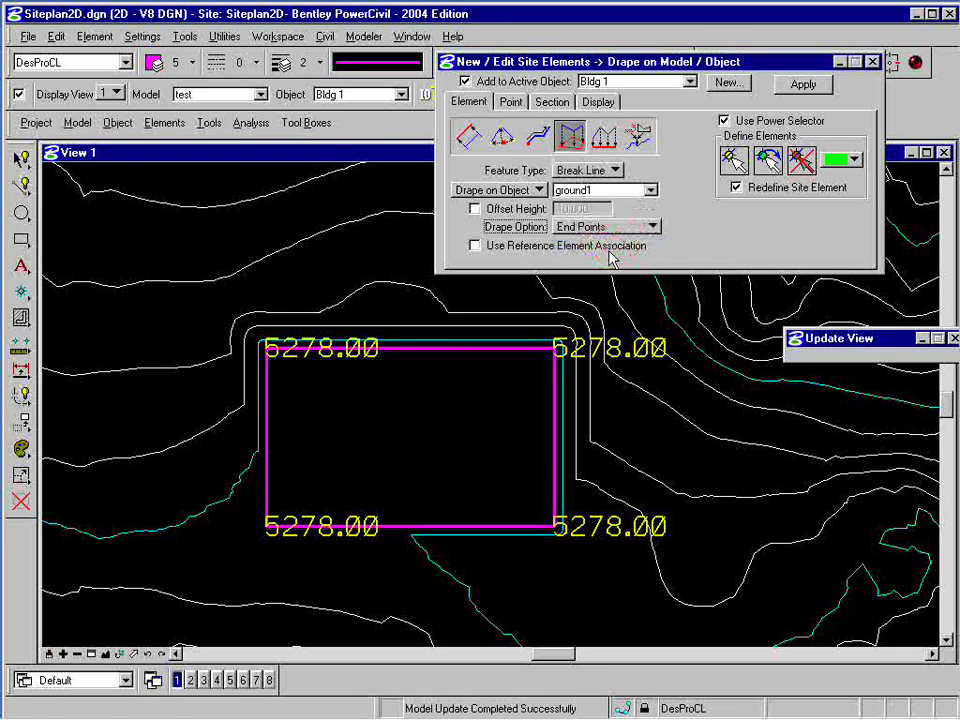
pyautogui.click(555, 402)
pyautogui.press('F2')
pyautogui.click(300, 514)
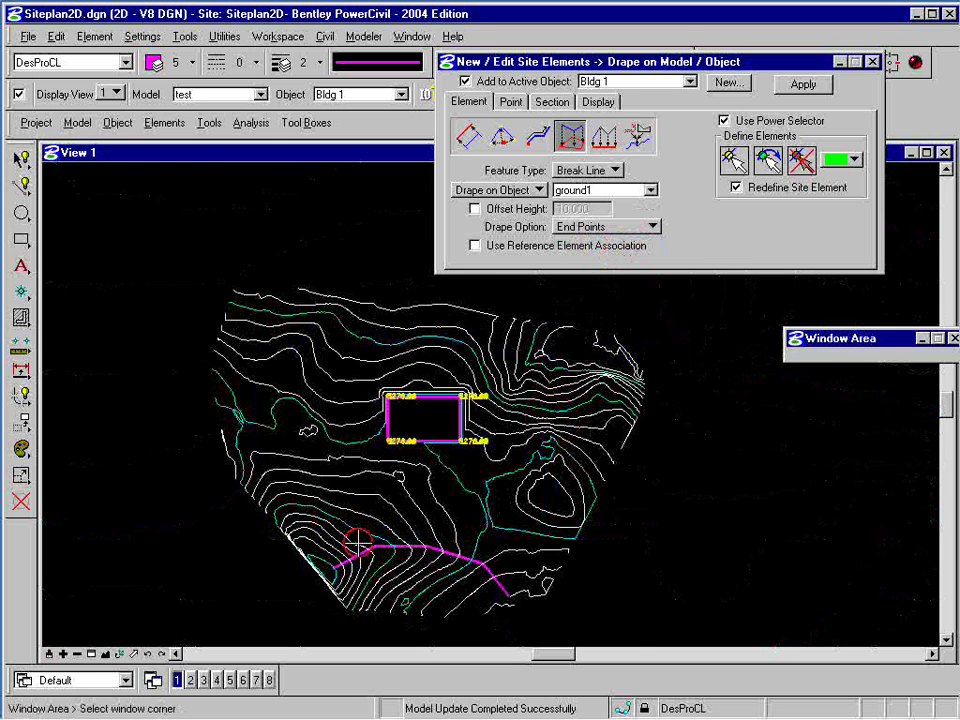
pyautogui.click(527, 612)
pyautogui.rightClick(499, 439)
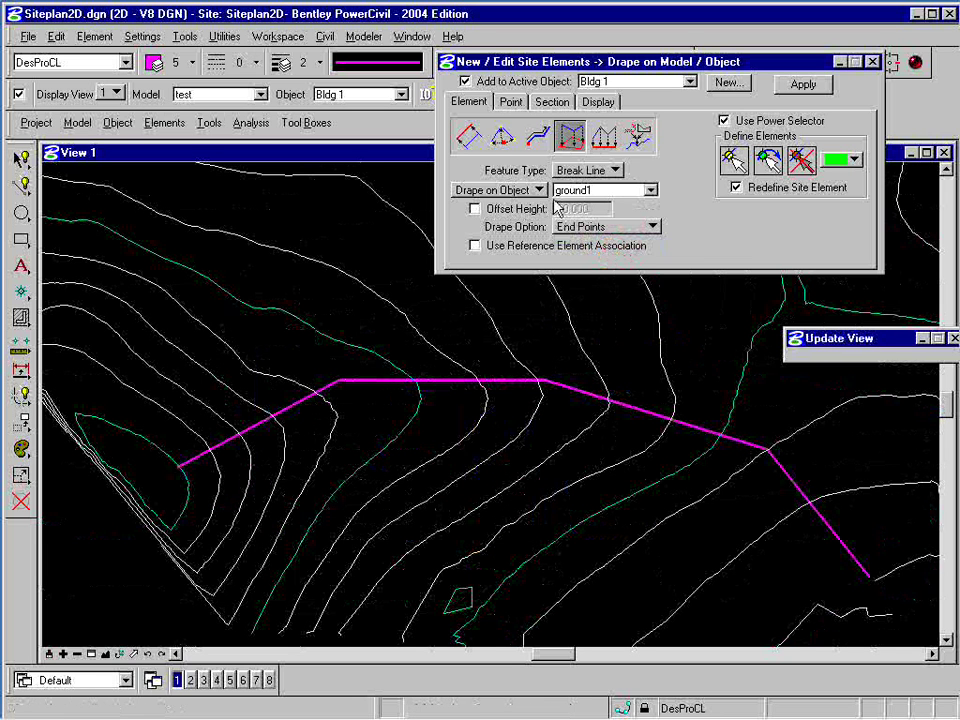
pyautogui.click(734, 158)
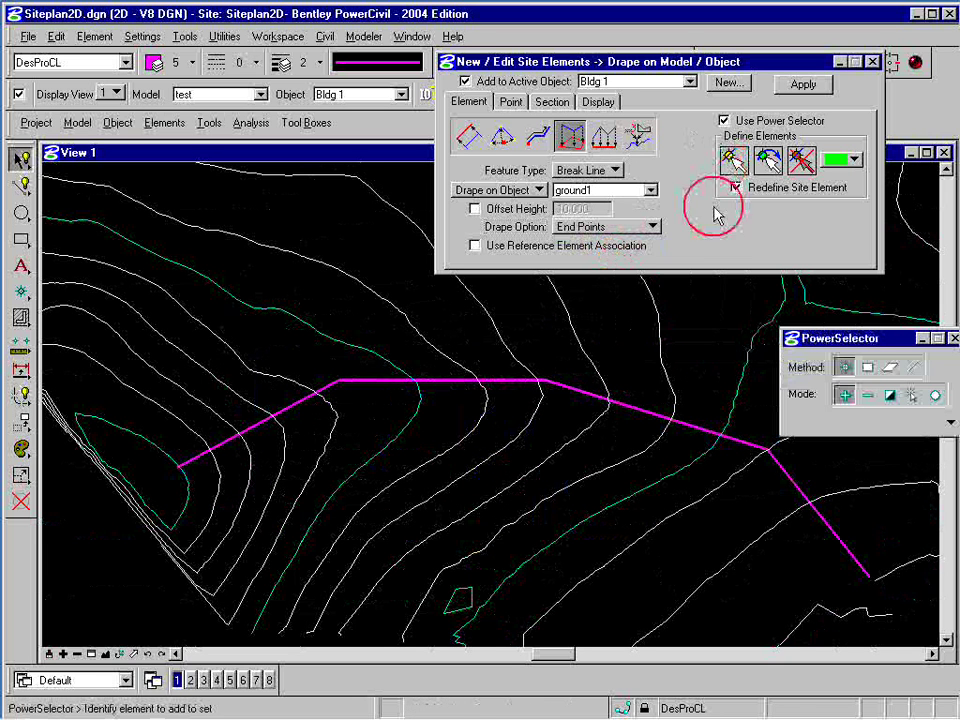
pyautogui.click(603, 397)
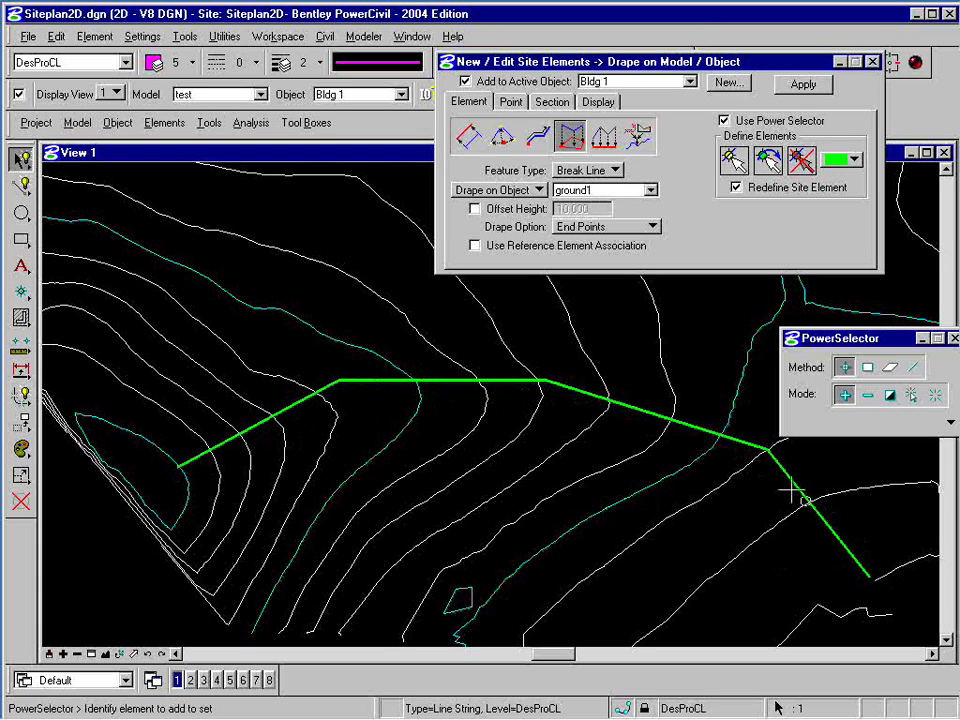
pyautogui.click(734, 160)
pyautogui.click(803, 84)
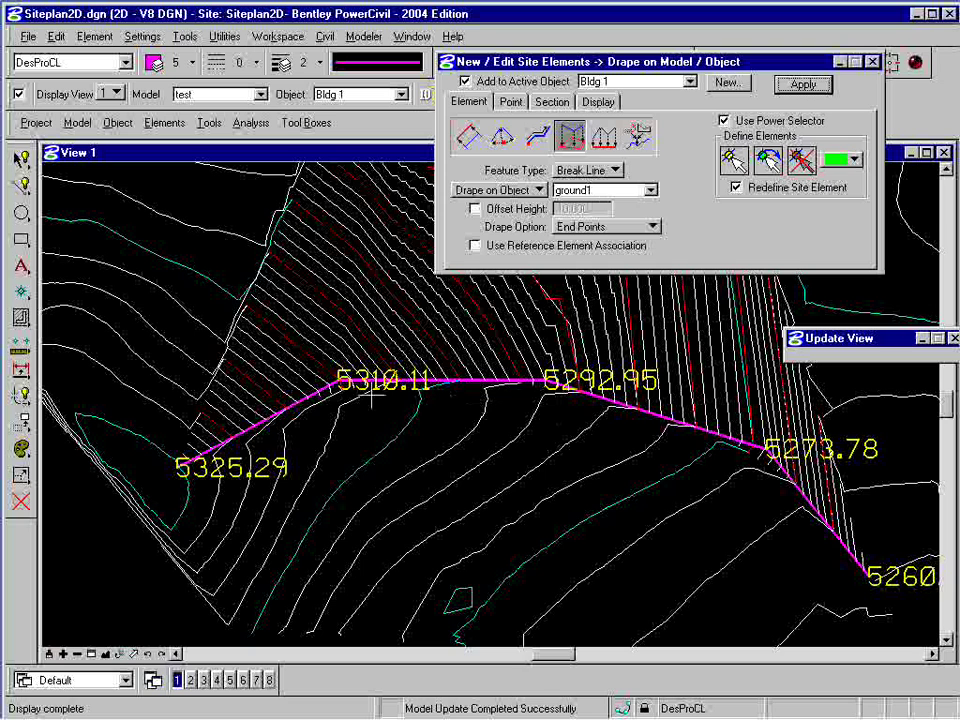
# Redefine the magenta line string in Bldg 1 by draping it on ground1 with the Vertices option
pyautogui.click(578, 226)
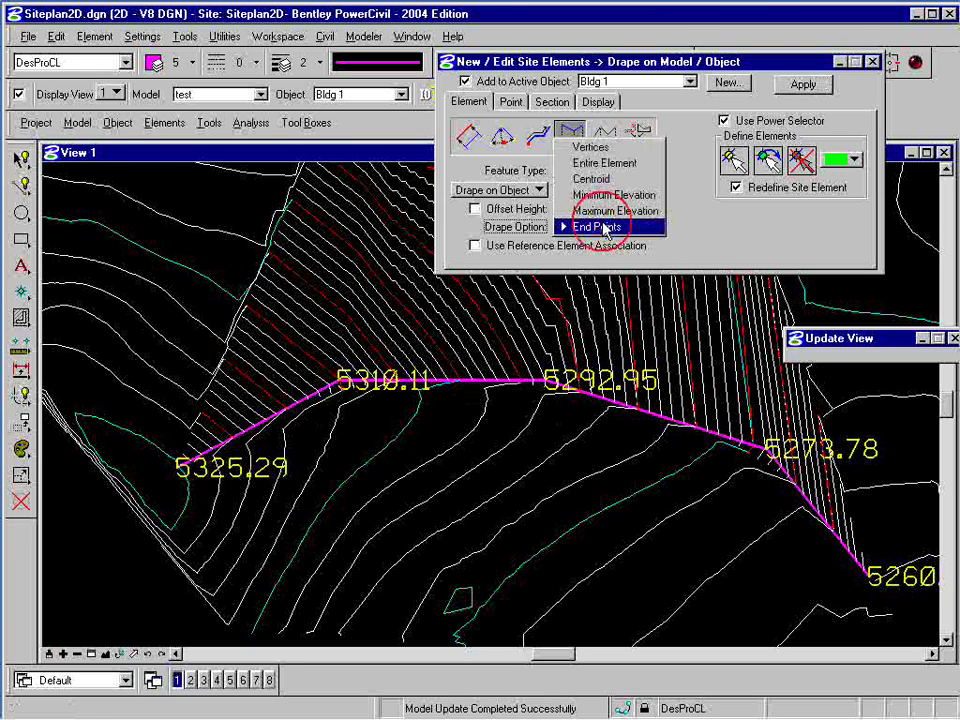
pyautogui.click(592, 148)
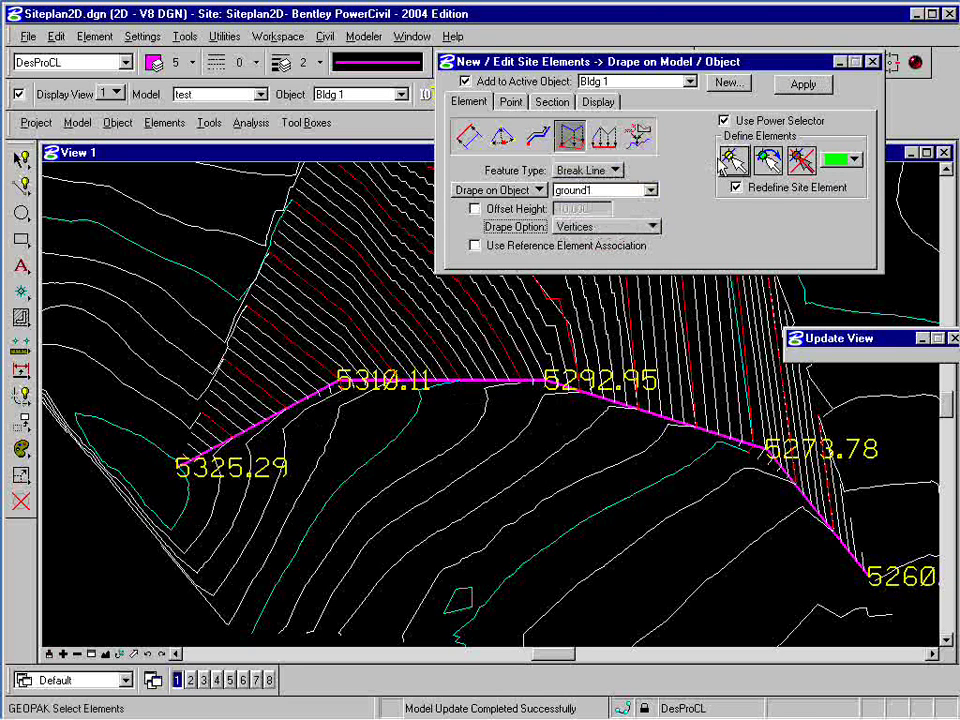
pyautogui.click(649, 407)
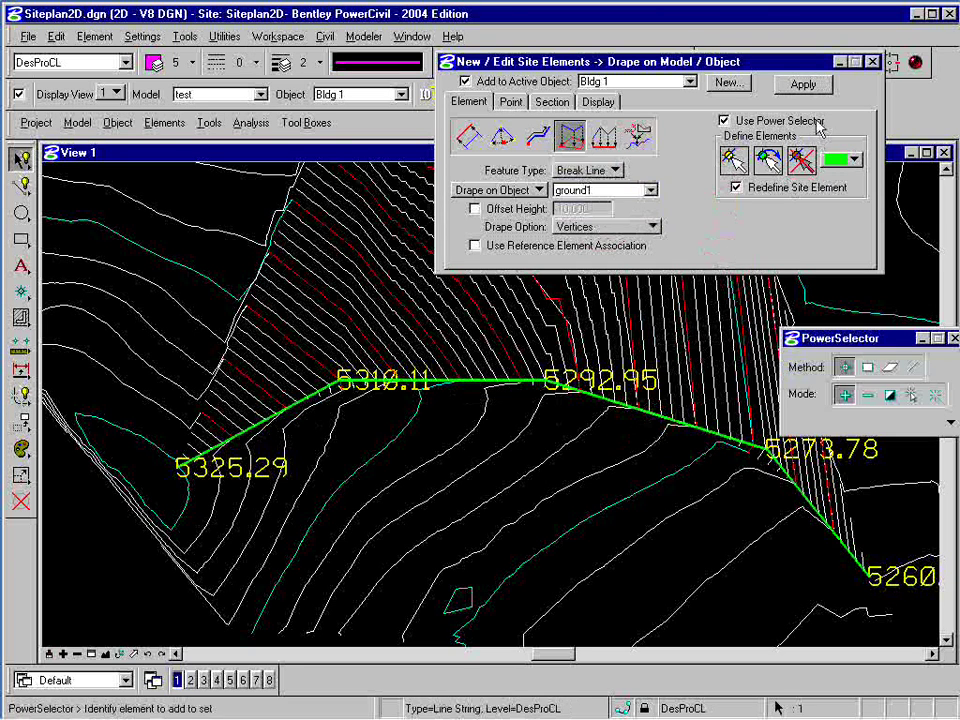
pyautogui.click(803, 84)
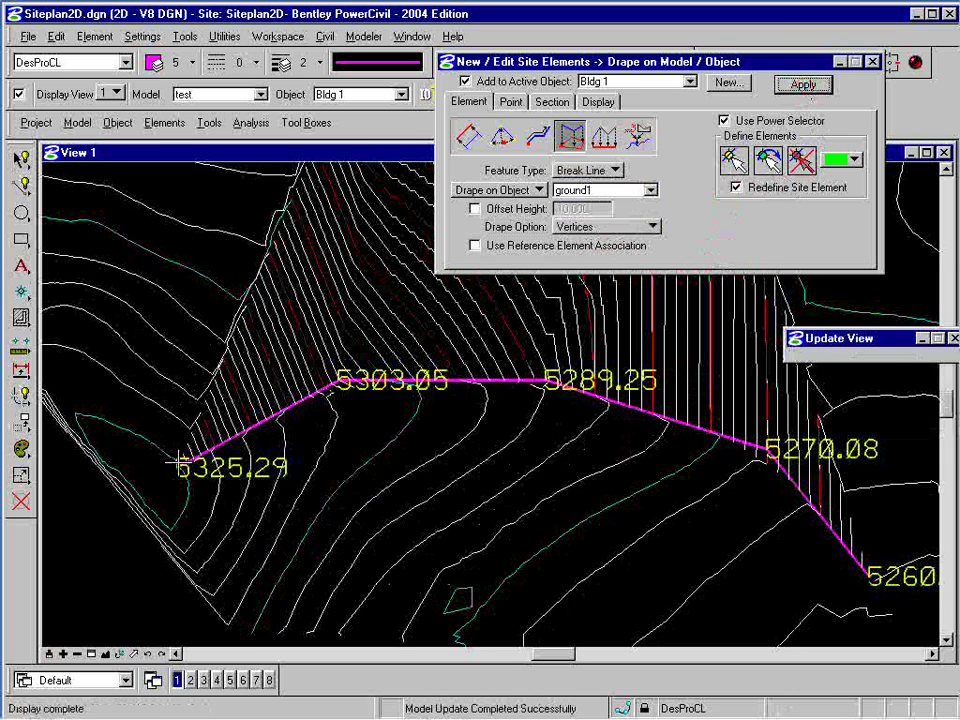